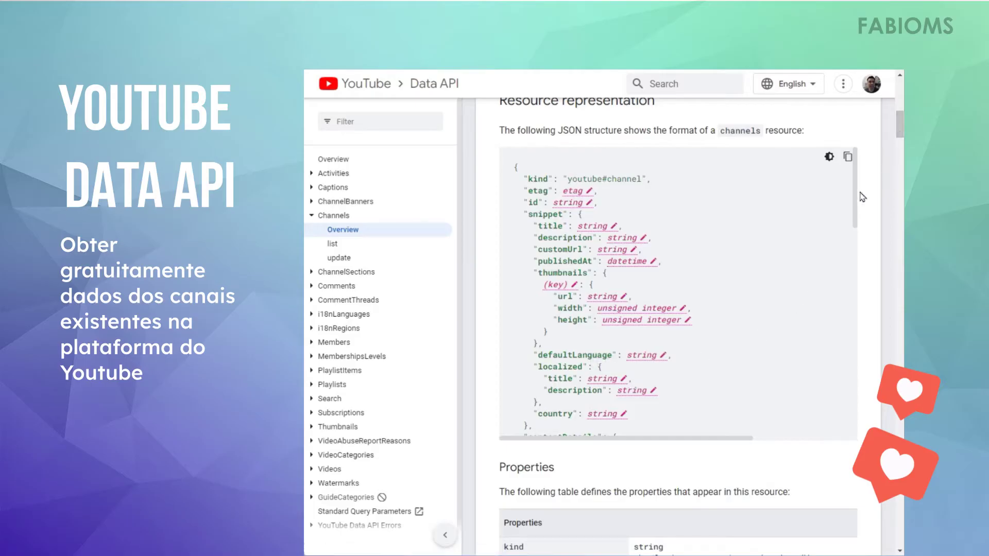
mouse_move(856, 204)
left_mouse_down()
mouse_move(848, 277)
mouse_move(868, 418)
mouse_move(860, 230)
mouse_move(869, 189)
left_mouse_up()
left_click_drag(900, 131, 902, 151)
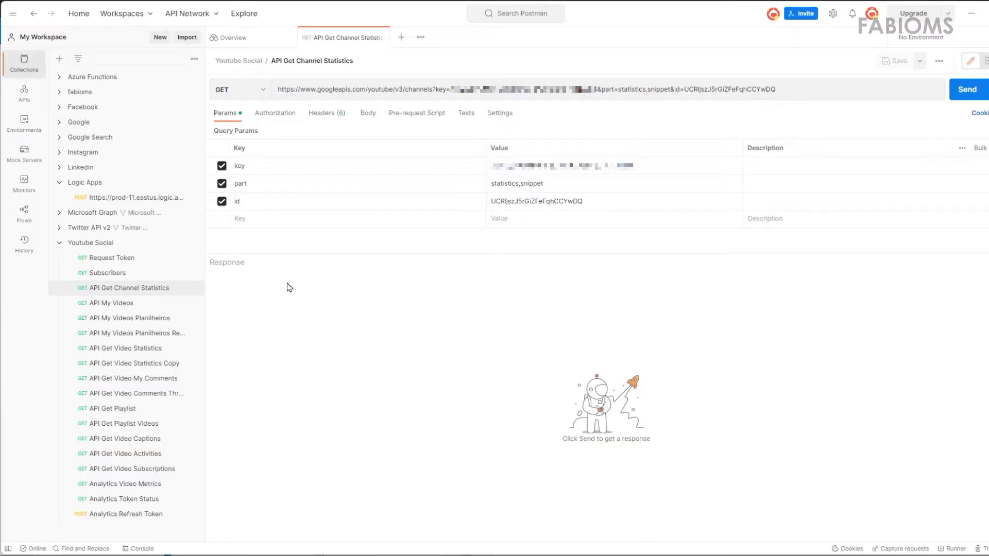
- Examine the API Get Channel Statistics request in Postman: its method, channels endpoint, and key, part and id parameters
left_click(58, 243)
left_click(58, 244)
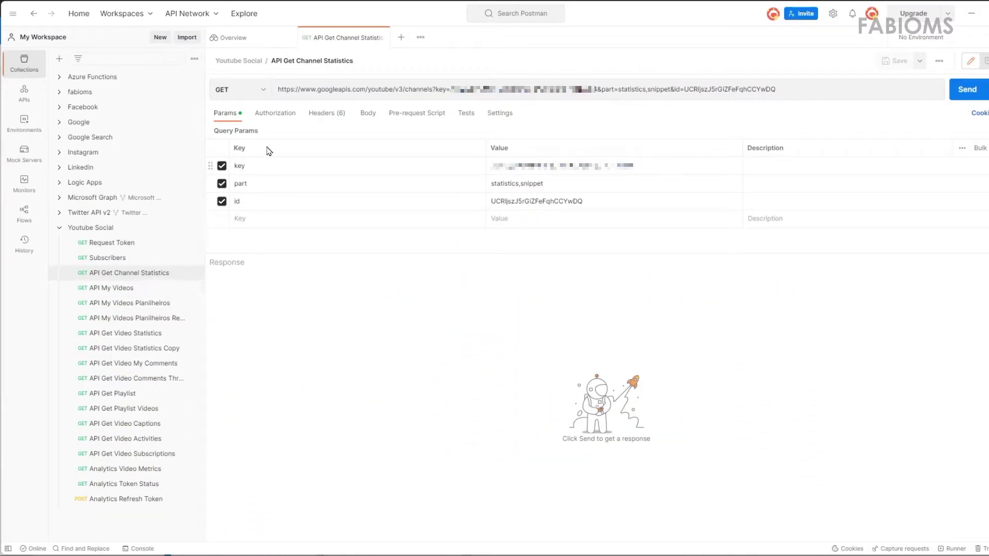
left_click(265, 91)
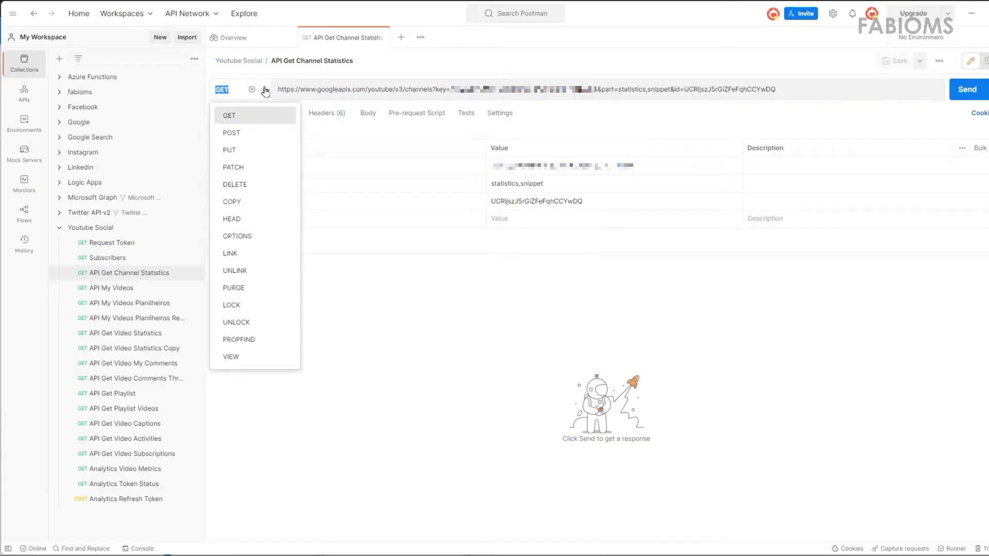
left_click(265, 90)
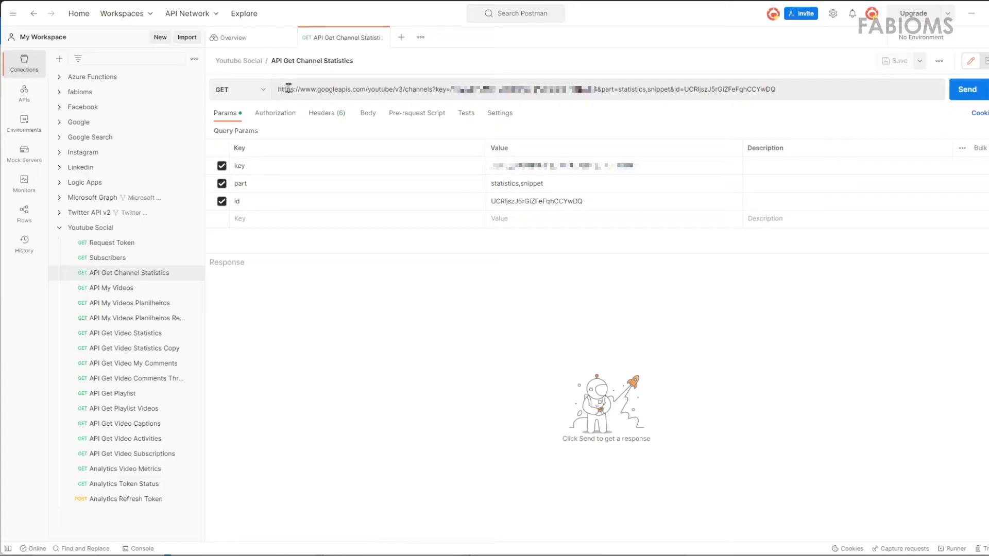
left_click_drag(281, 90, 433, 89)
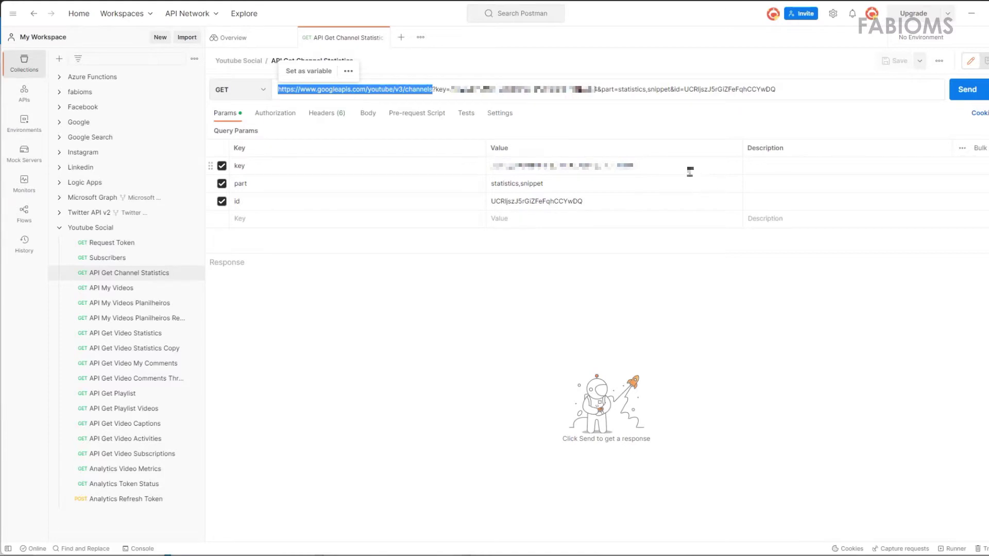
left_click(666, 165)
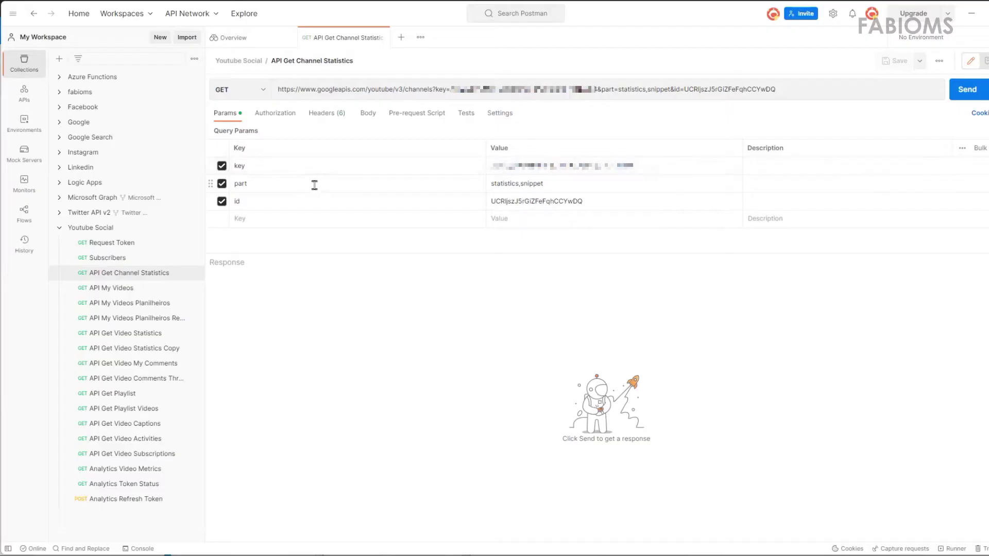
left_click(309, 202)
left_click(291, 183)
left_click(614, 92)
left_click_drag(616, 89, 600, 90)
left_click(691, 92)
- Send the API Get Channel Statistics request and enlarge the response area
left_click(959, 92)
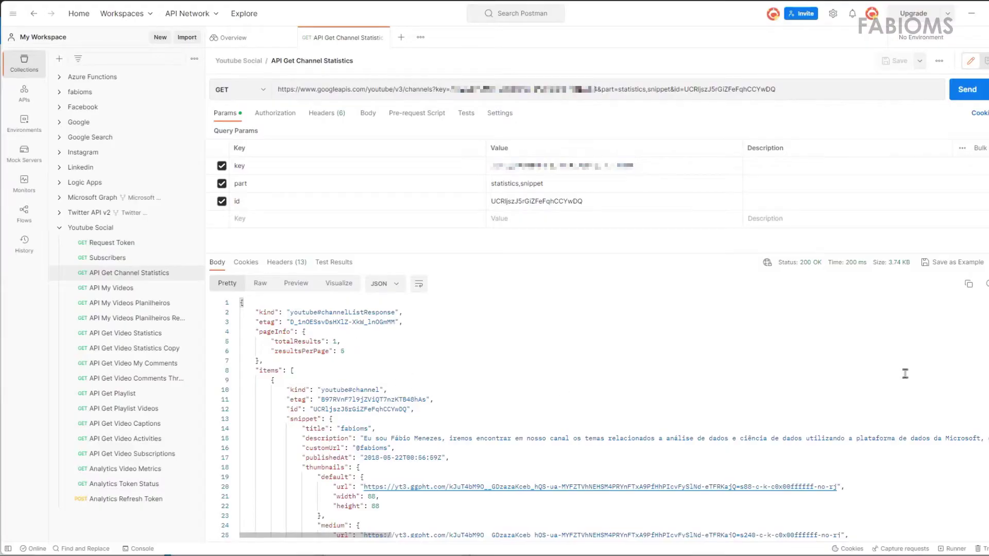
left_click_drag(632, 246, 632, 150)
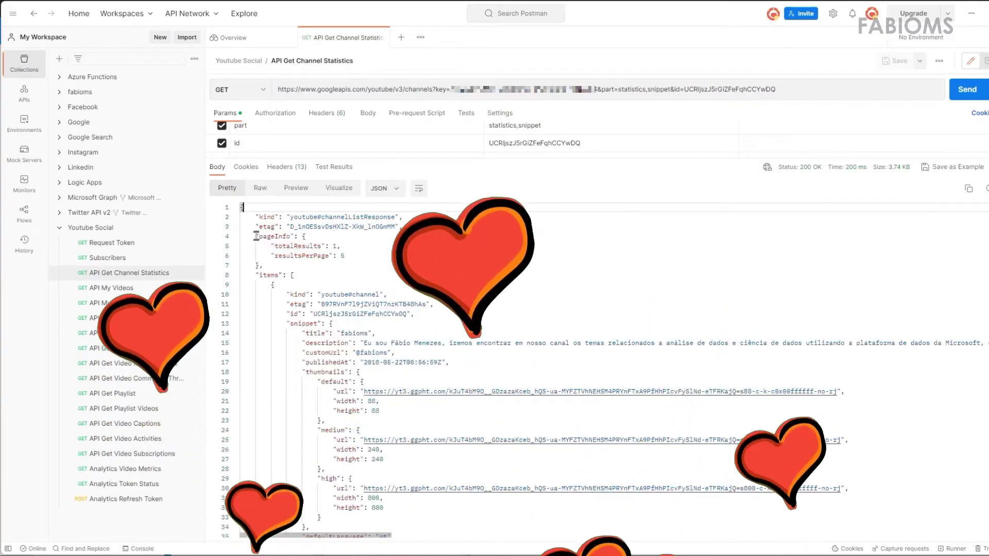
- Examine the pageInfo, items, id and snippet fields in the channel response JSON
left_click_drag(257, 236, 328, 239)
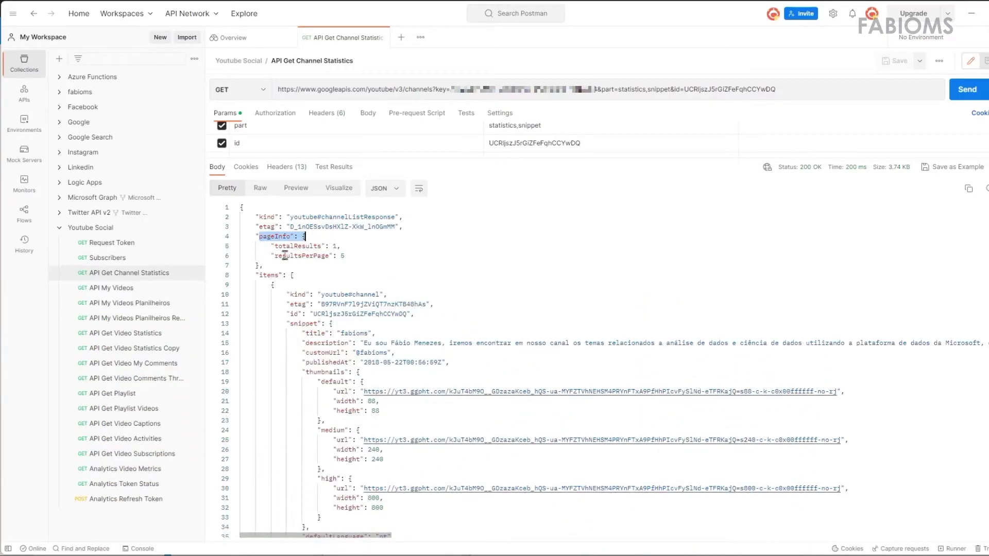
left_click_drag(269, 247, 353, 246)
left_click_drag(256, 275, 326, 273)
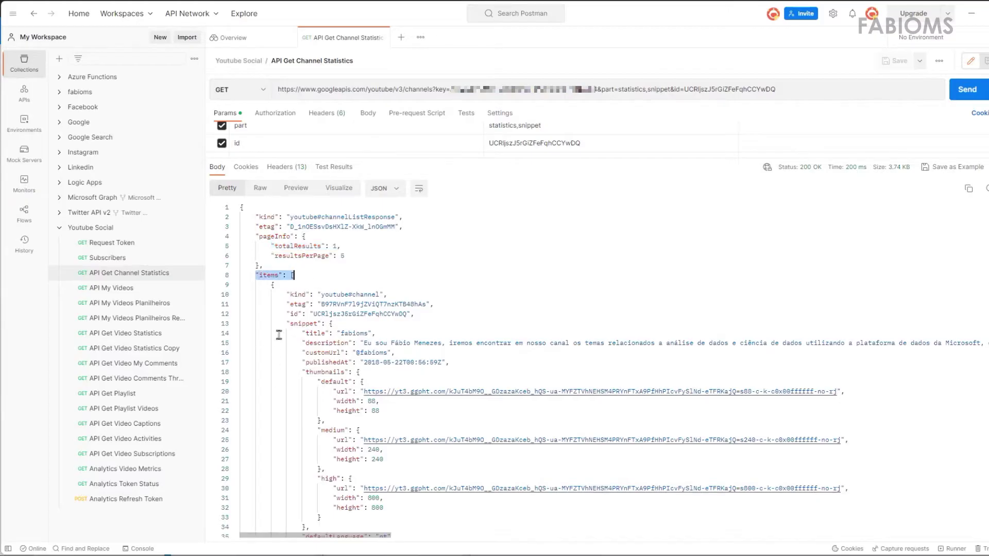
left_click_drag(253, 275, 294, 275)
left_click_drag(287, 314, 452, 316)
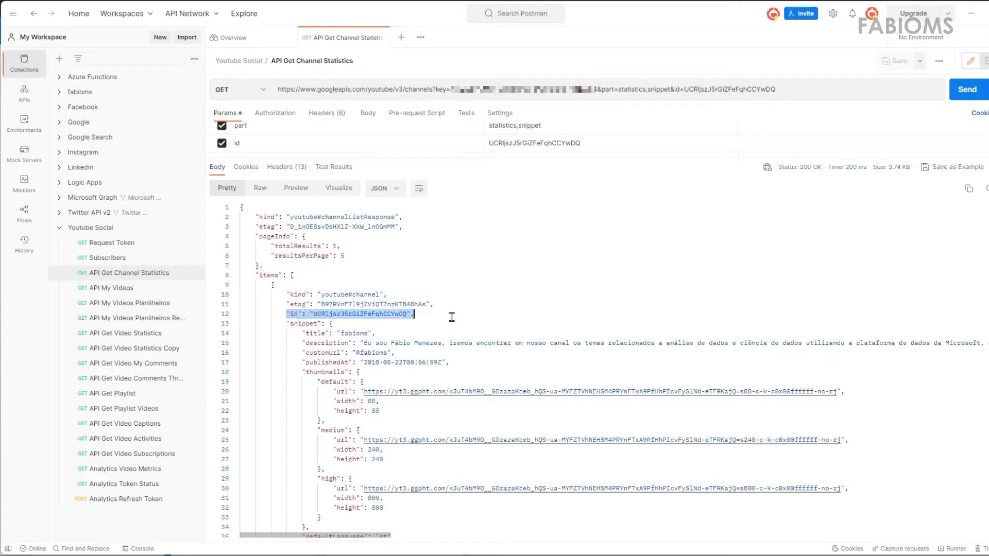
left_click_drag(286, 323, 377, 333)
left_click_drag(301, 343, 480, 342)
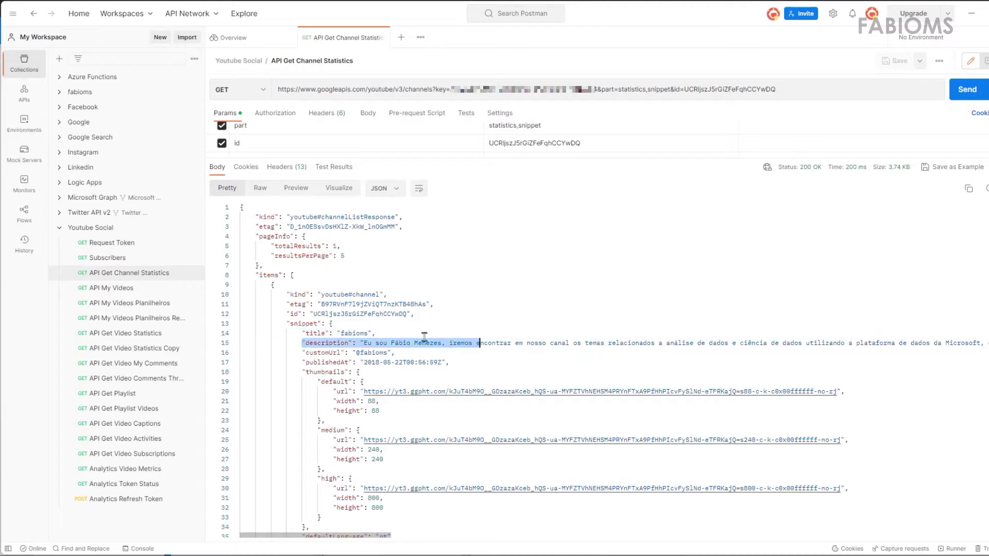
left_click(290, 323)
left_click(333, 324)
left_click(289, 324)
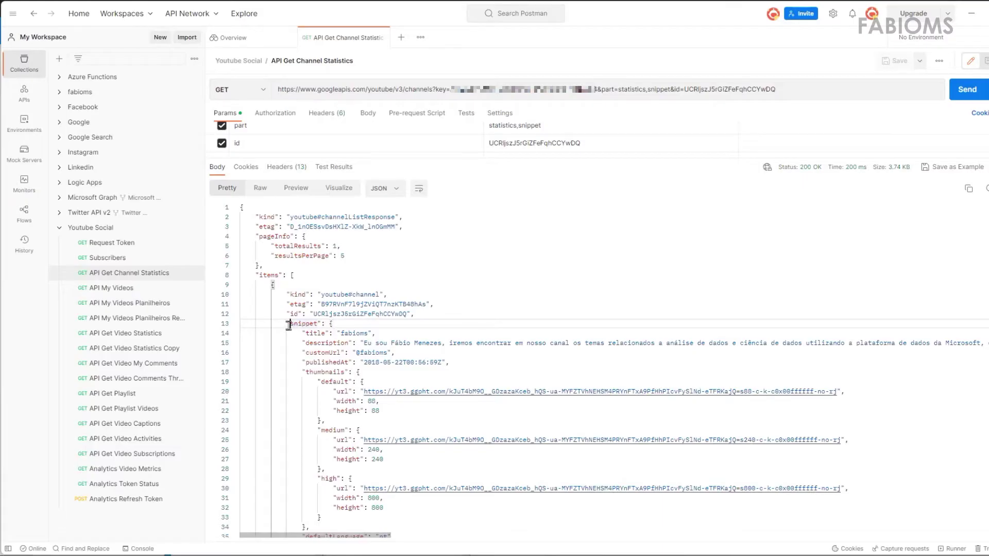
- Examine the statistics block of the response, covering the view, subscriber and video counts
scroll(289, 325, "down", 5)
left_click(288, 453)
left_click(289, 441)
left_click(343, 449)
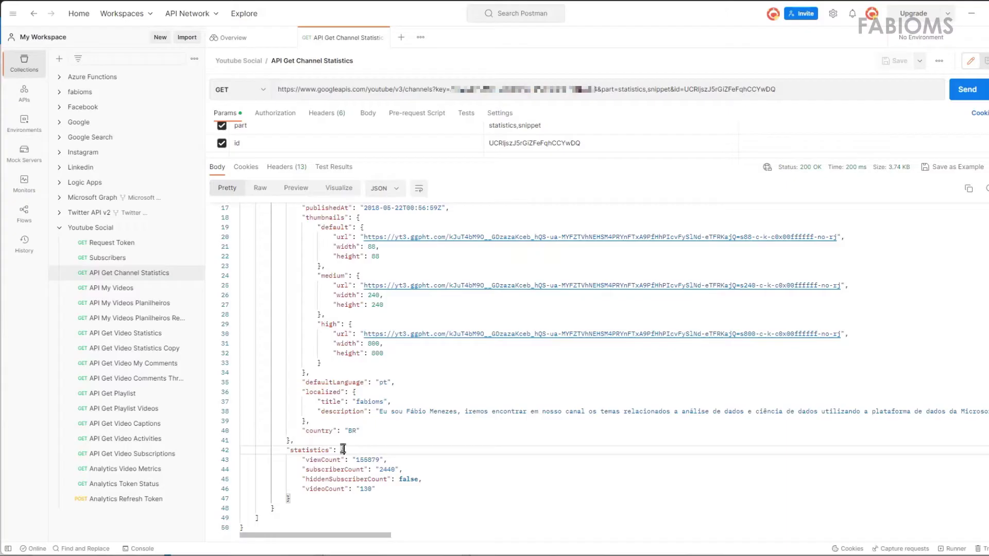
left_click_drag(289, 452, 357, 450)
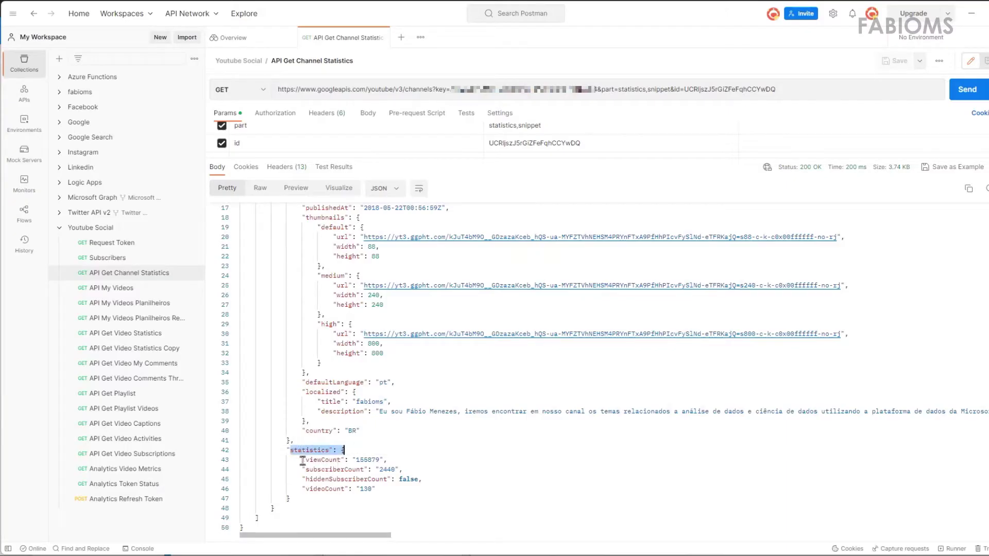
left_click_drag(303, 460, 420, 460)
left_click_drag(299, 469, 404, 469)
left_click_drag(303, 479, 375, 490)
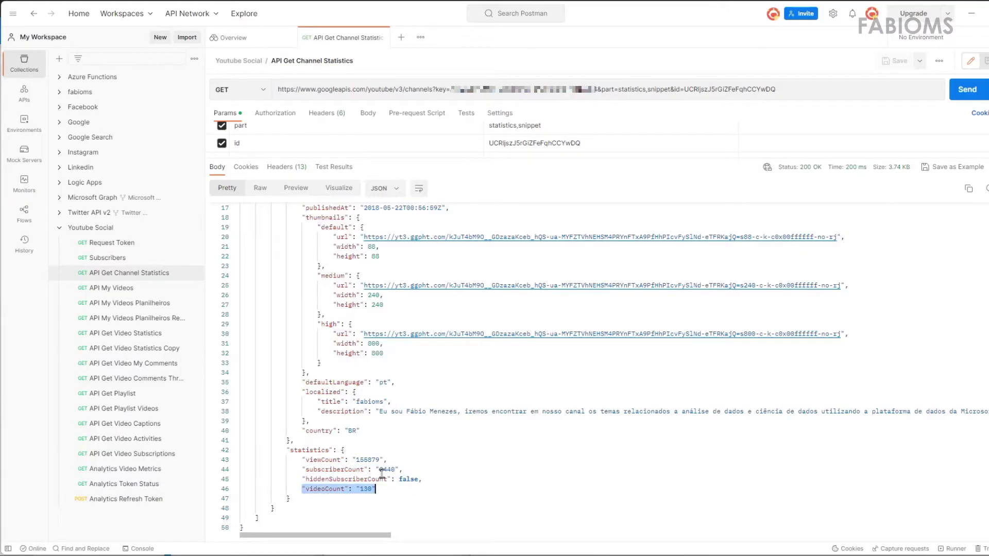
- Copy the complete channel statistics request URL, including its API key and parameters
scroll(381, 473, "up", 5)
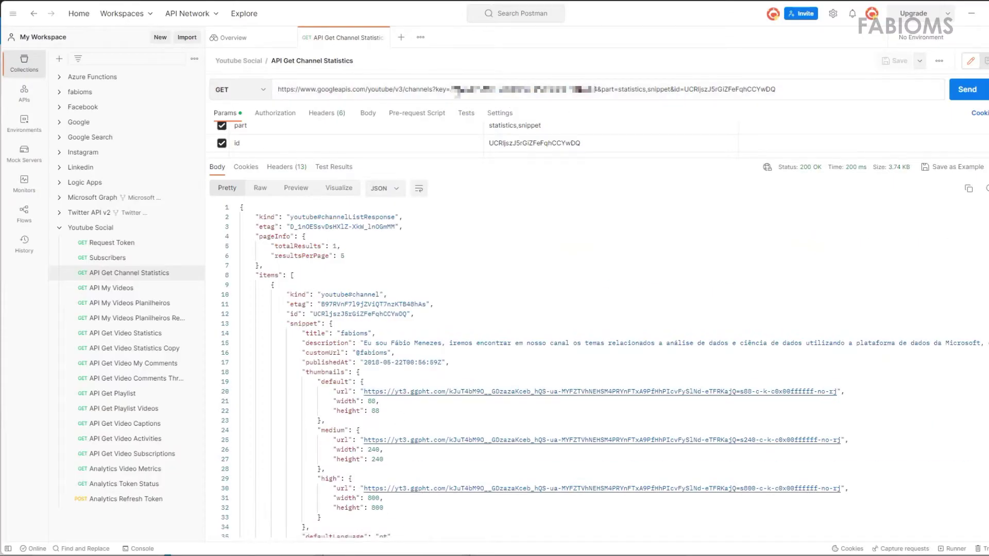
triple_click(525, 89)
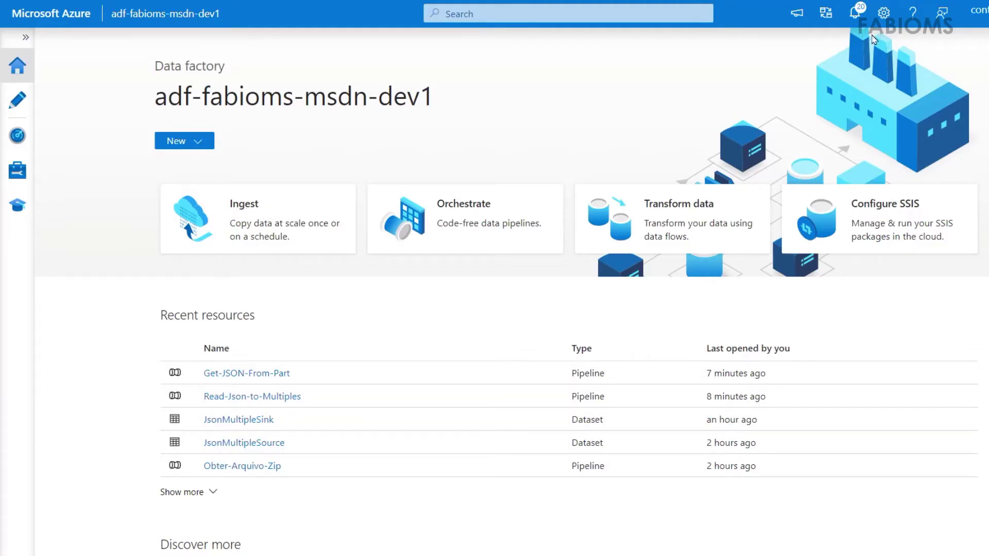
- Switch to Azure Data Factory, try the Dark (Preview) theme and restore the Azure theme
left_click(884, 14)
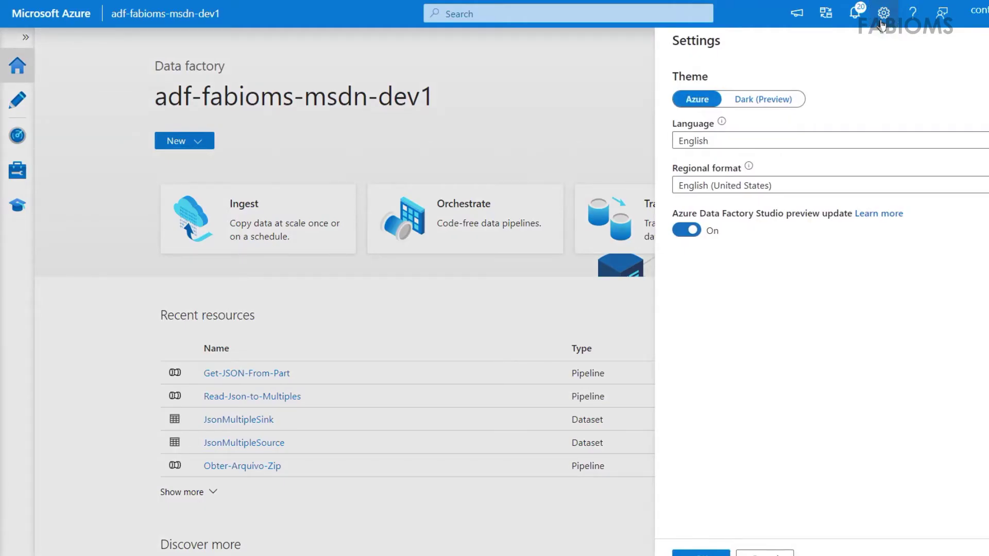
left_click(774, 104)
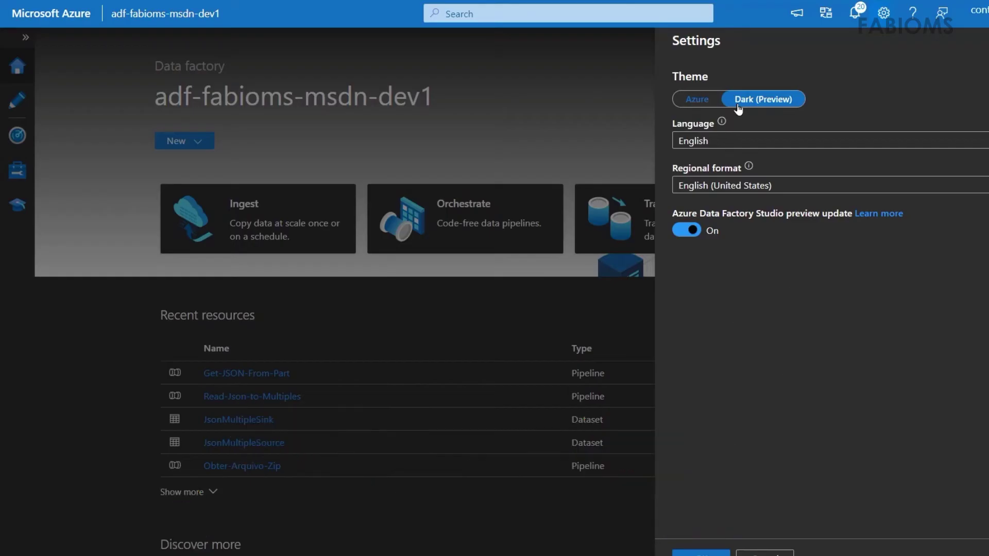
left_click(704, 102)
left_click(704, 102)
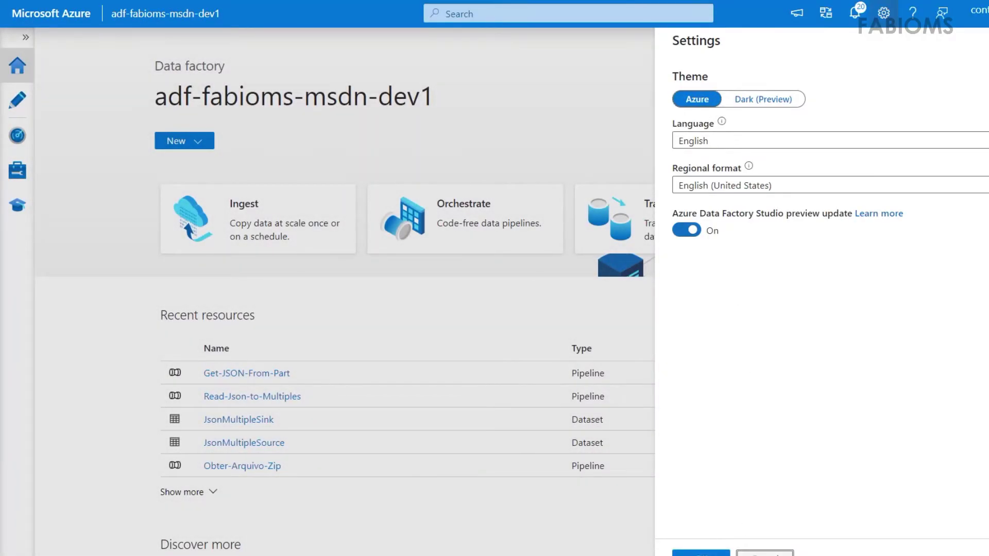
left_click(701, 554)
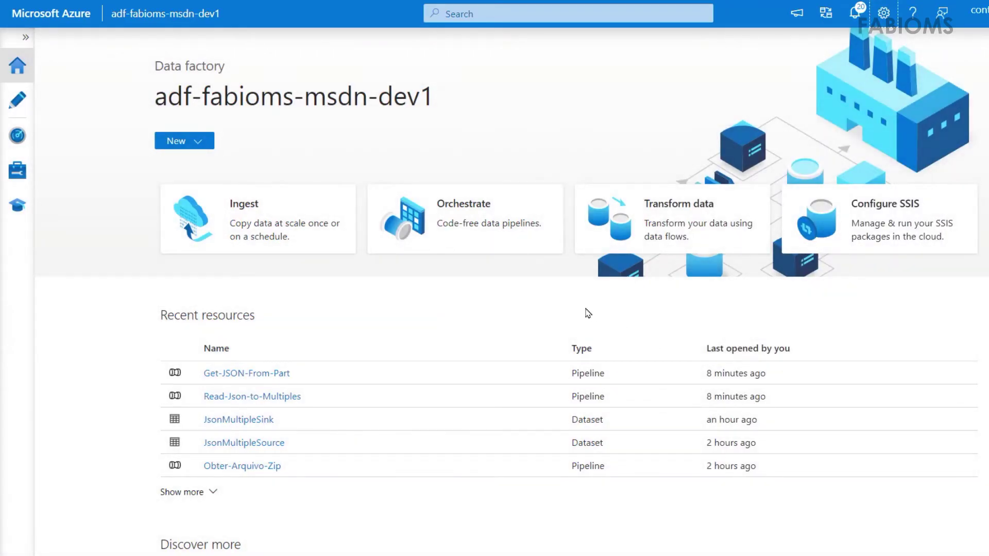
- Create a new Azure Data Factory pipeline named Salvar-Json-no-Azure-SQL and save all changes
left_click(201, 139)
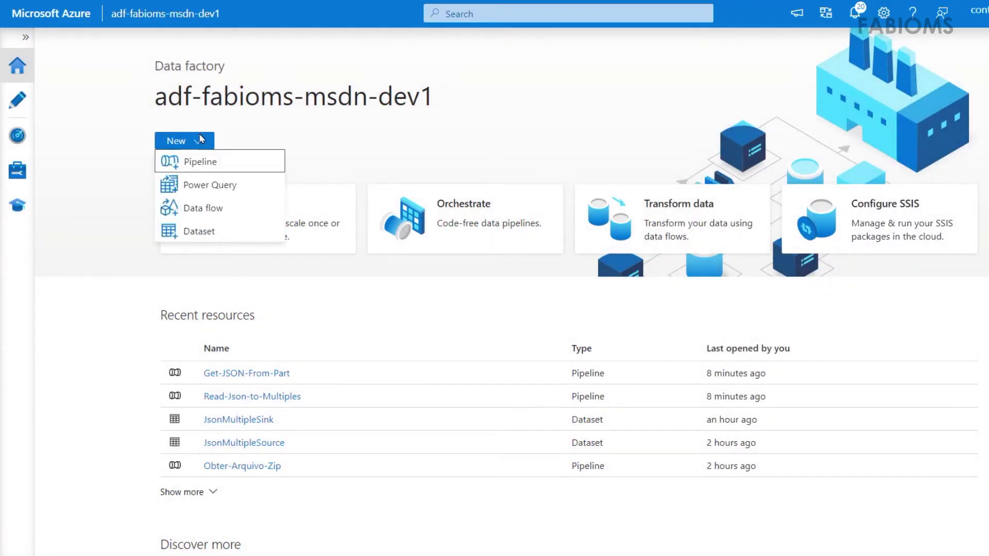
left_click(211, 162)
left_click_drag(841, 182, 784, 173)
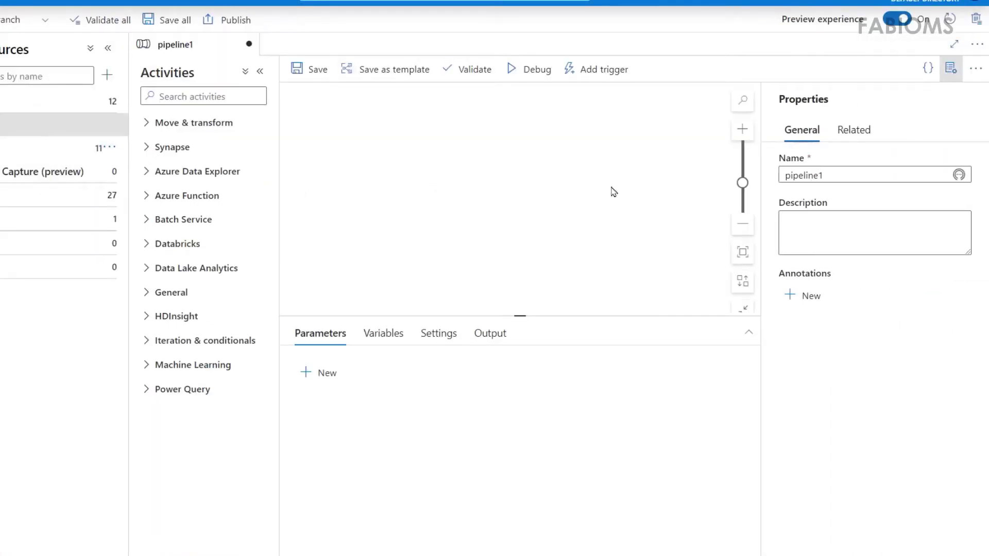
type("Salvar")
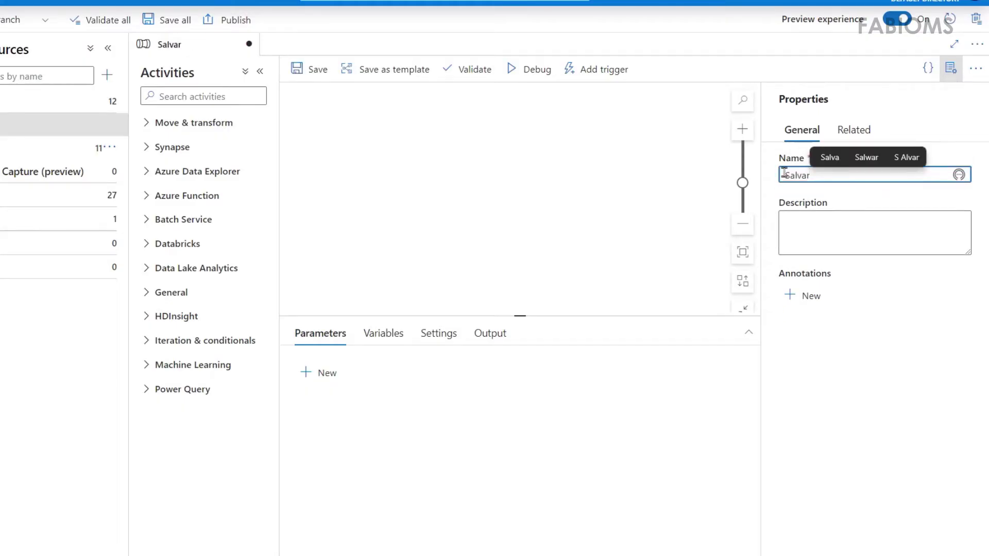
type("-Json-noAzure-SQL")
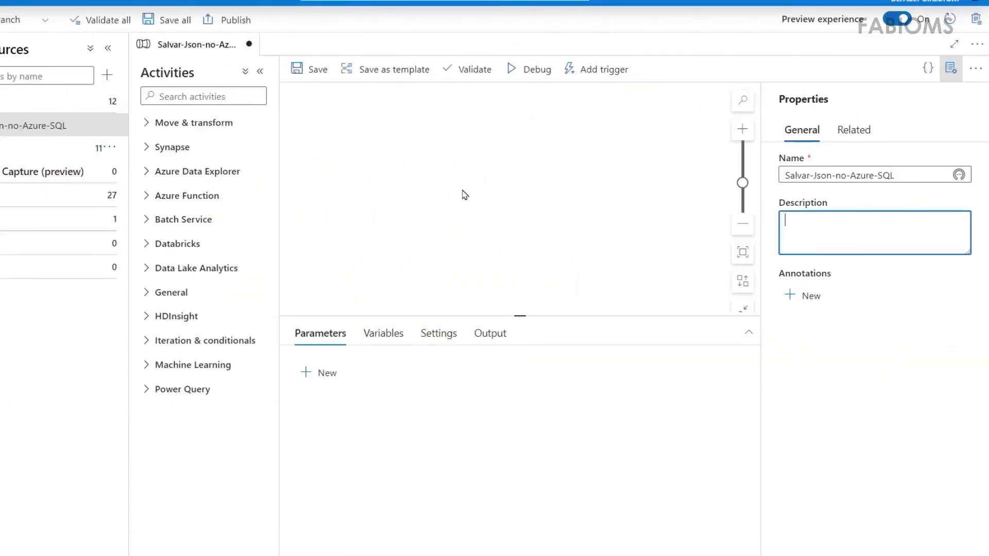
left_click(459, 188)
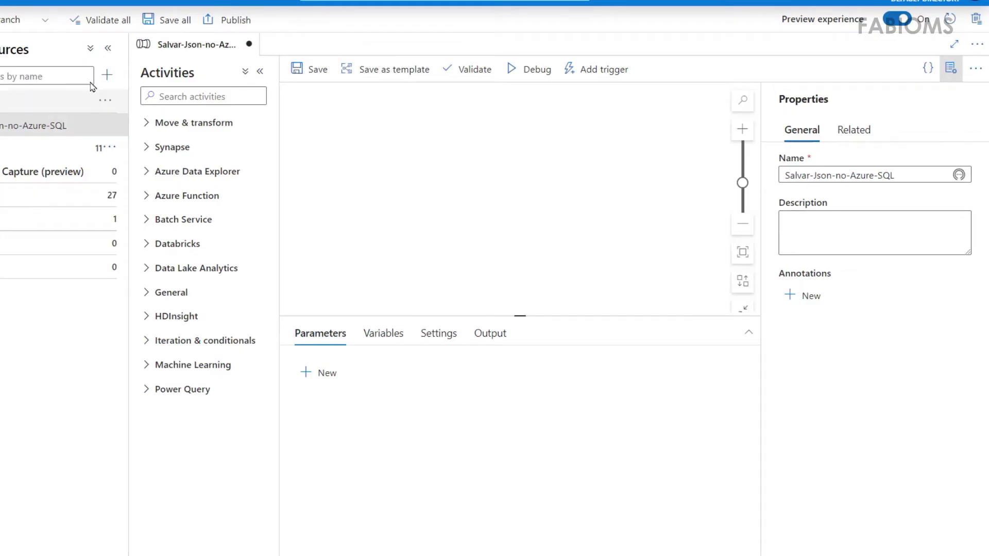
left_click(171, 26)
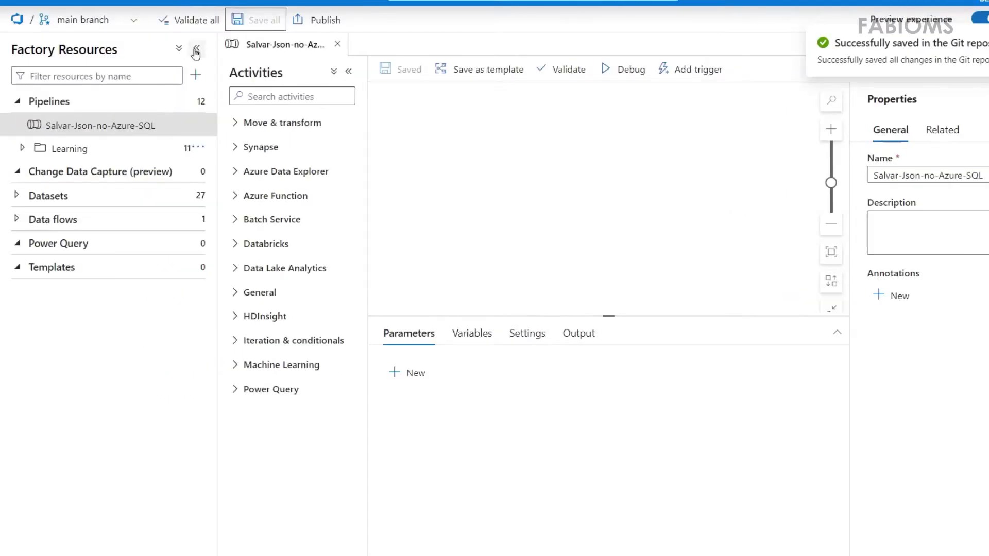
- Collapse the factory resources list and add a Web activity named Obter Dados to the pipeline
left_click(196, 50)
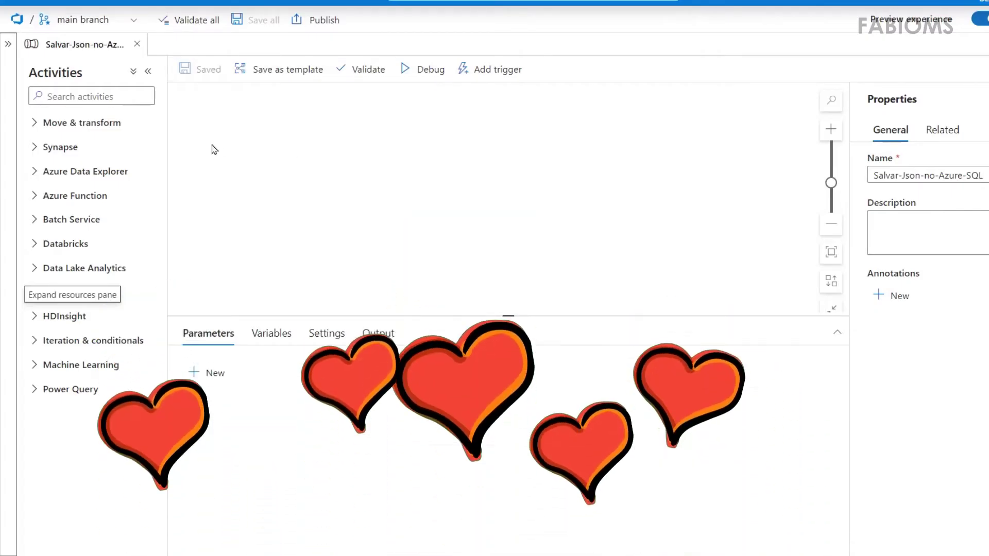
left_click(131, 97)
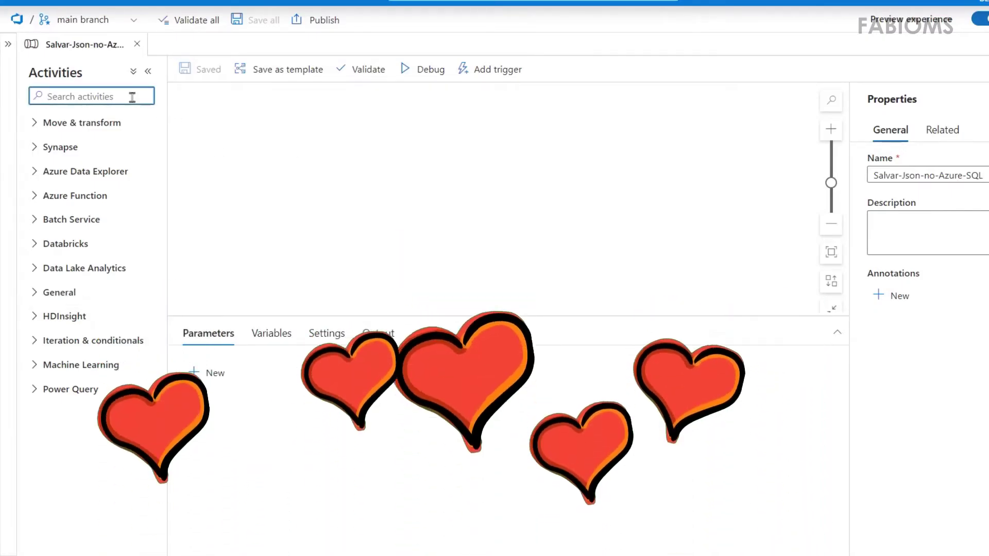
type("web")
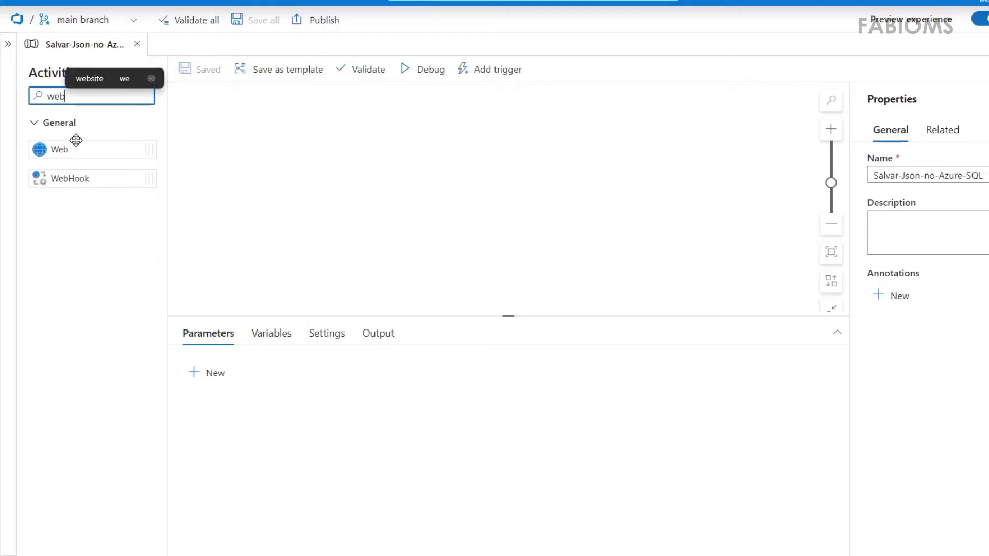
left_click_drag(76, 147, 272, 179)
double_click(336, 369)
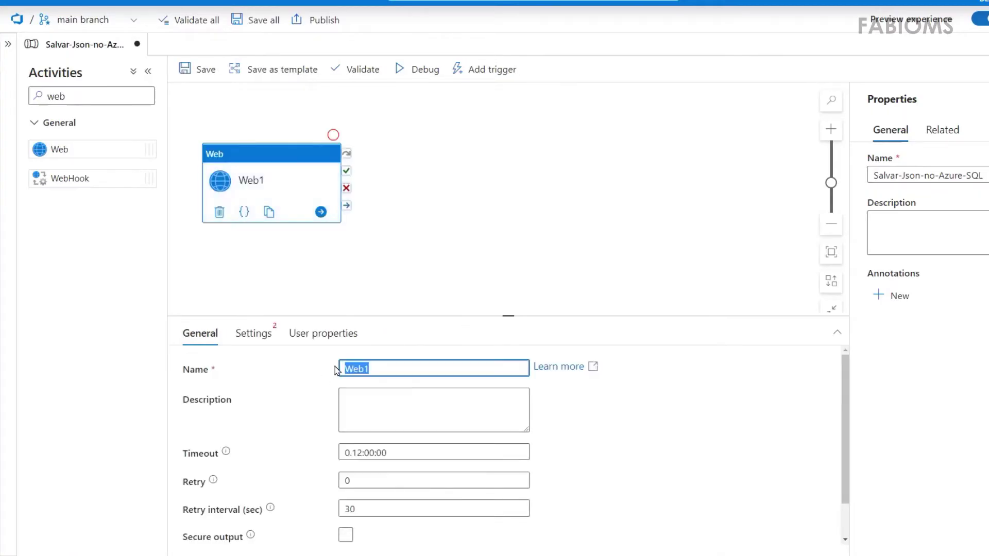
type("Obter Dados")
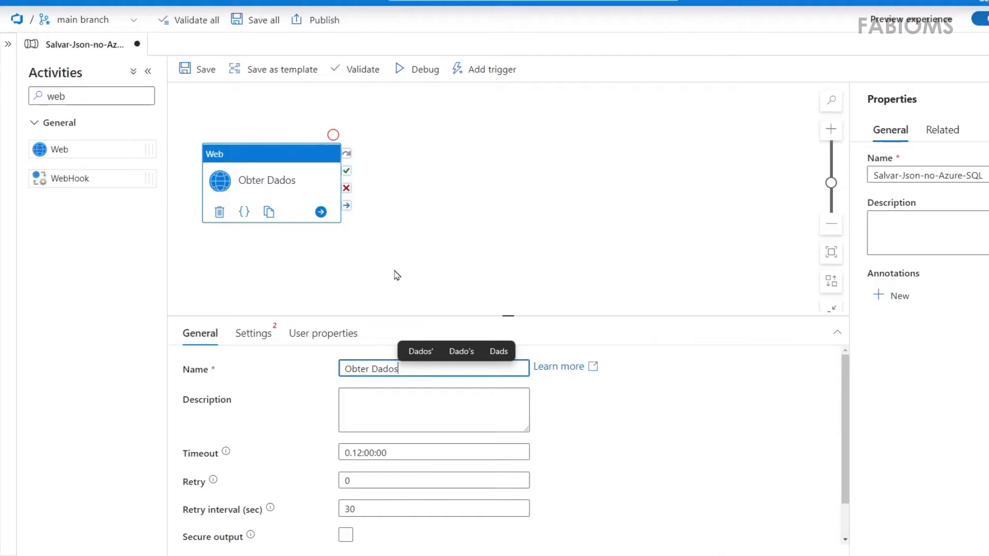
- Set the Obter Dados activity's URL to the copied channel statistics request URL containing the API key
left_click(278, 338)
left_click_drag(506, 313, 503, 262)
left_click(448, 313)
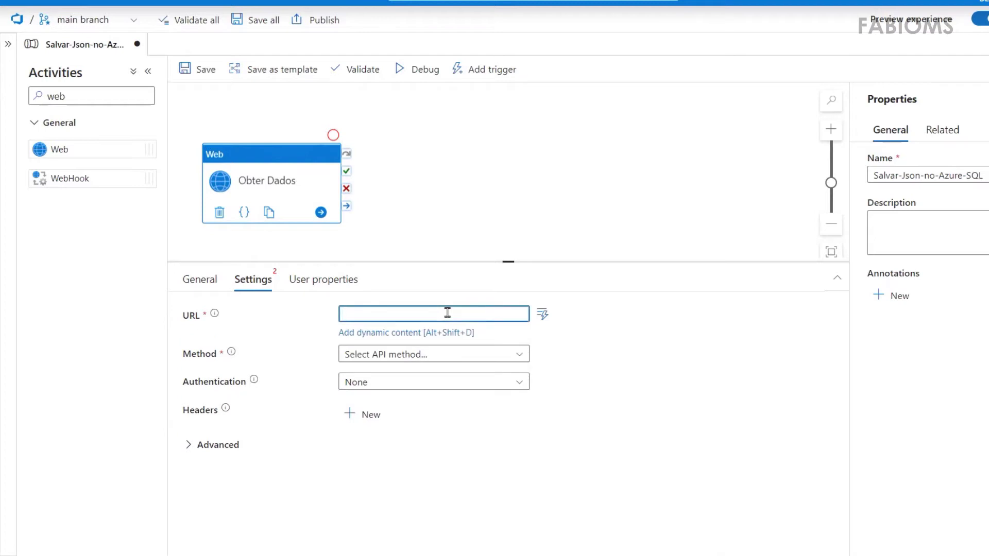
key("ctrl+v")
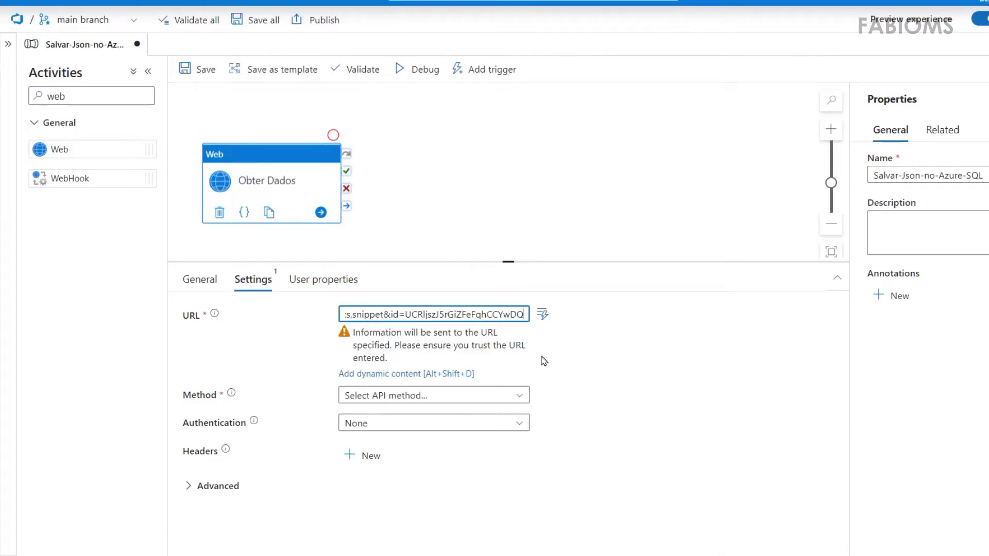
- Set the Obter Dados activity's method to GET, keep authentication as None, and save the pipeline
left_click(521, 397)
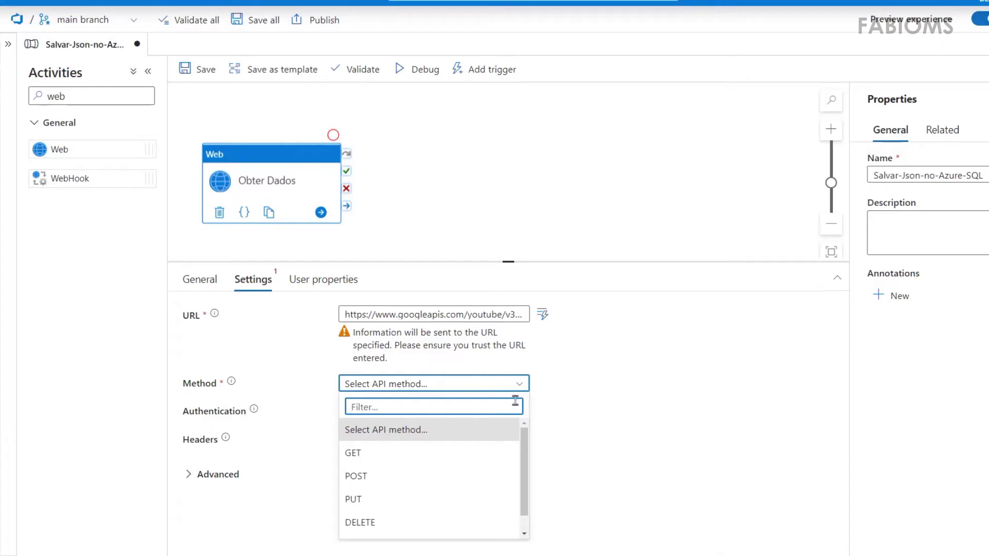
left_click(411, 454)
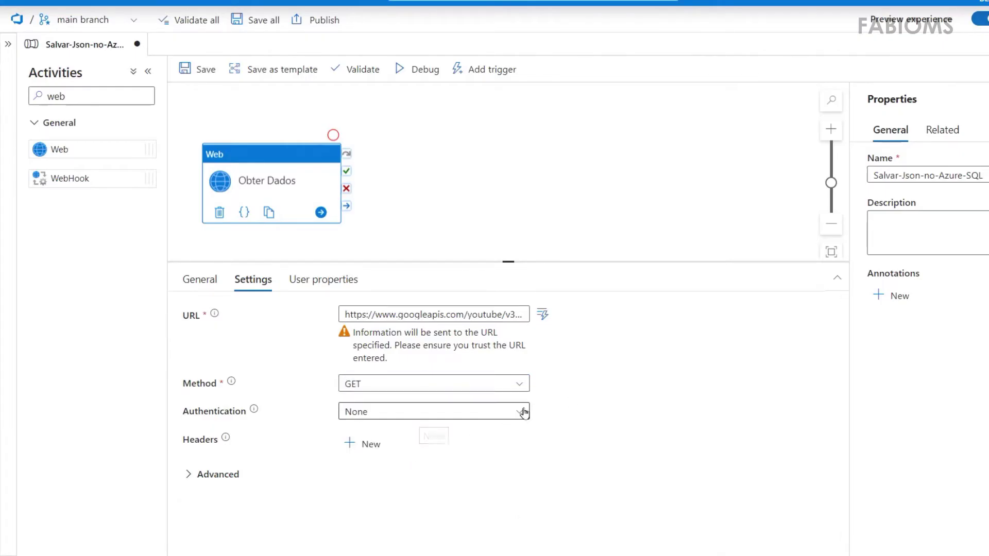
left_click(523, 412)
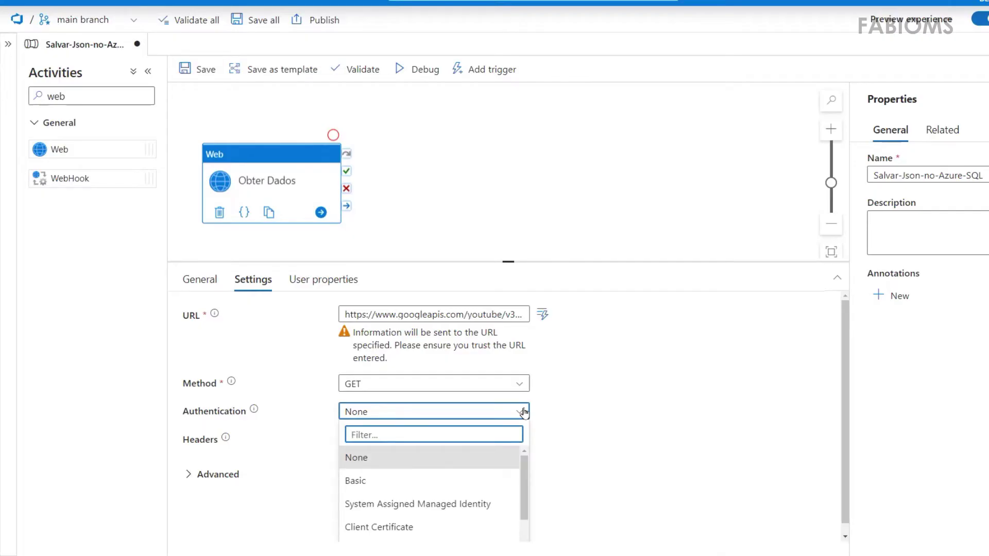
left_click(523, 412)
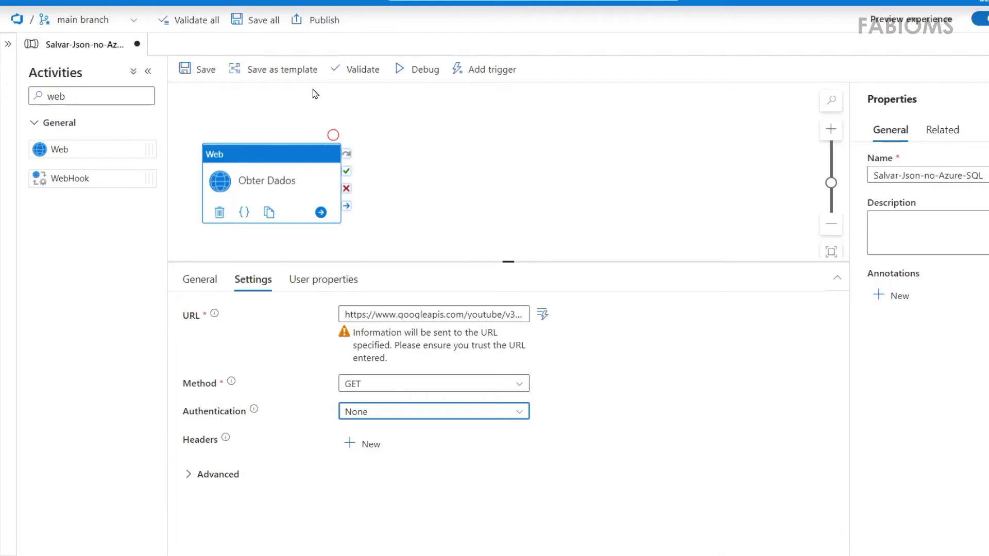
left_click(209, 72)
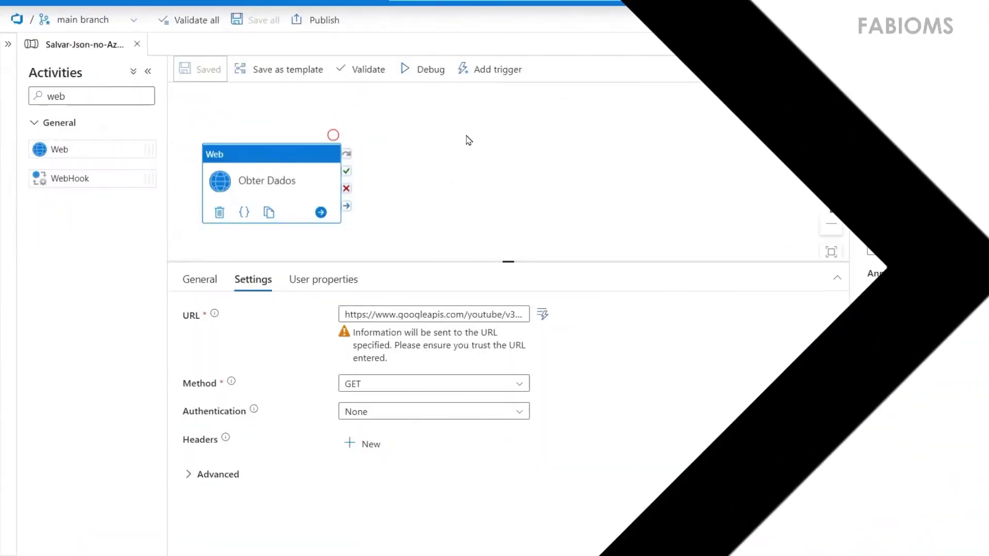
- Run the pipeline in debug mode and open the Obter Dados activity's output in maximized view
left_click(424, 77)
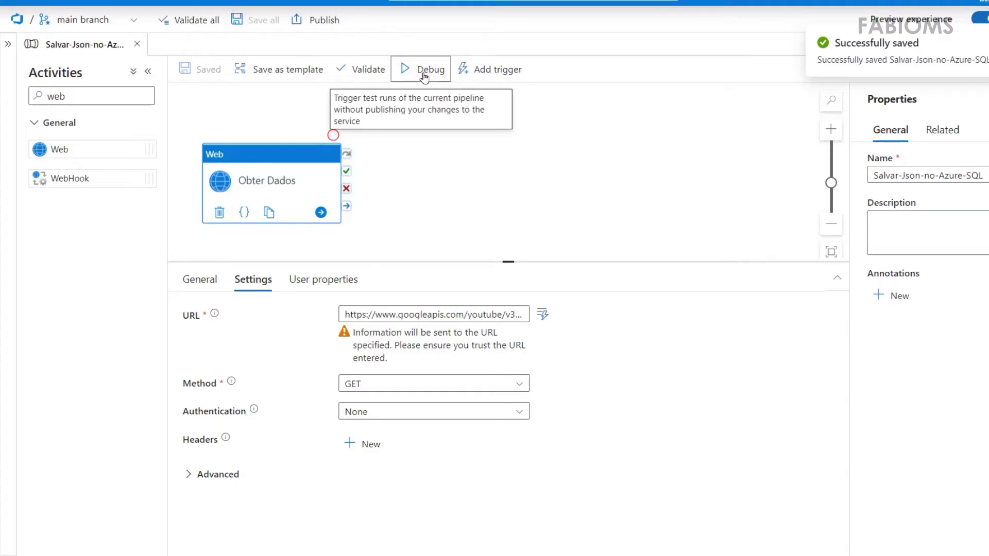
left_click(471, 312)
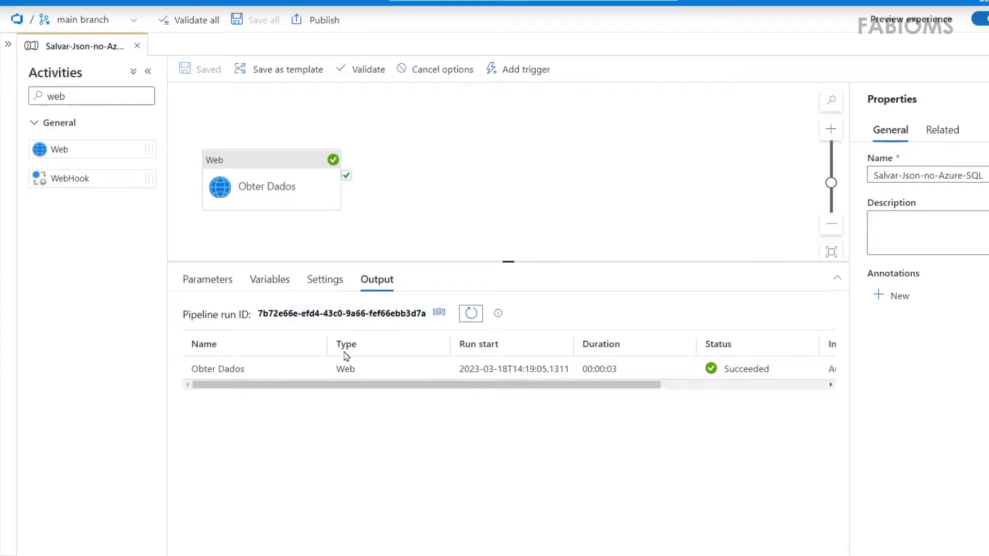
left_click(318, 370)
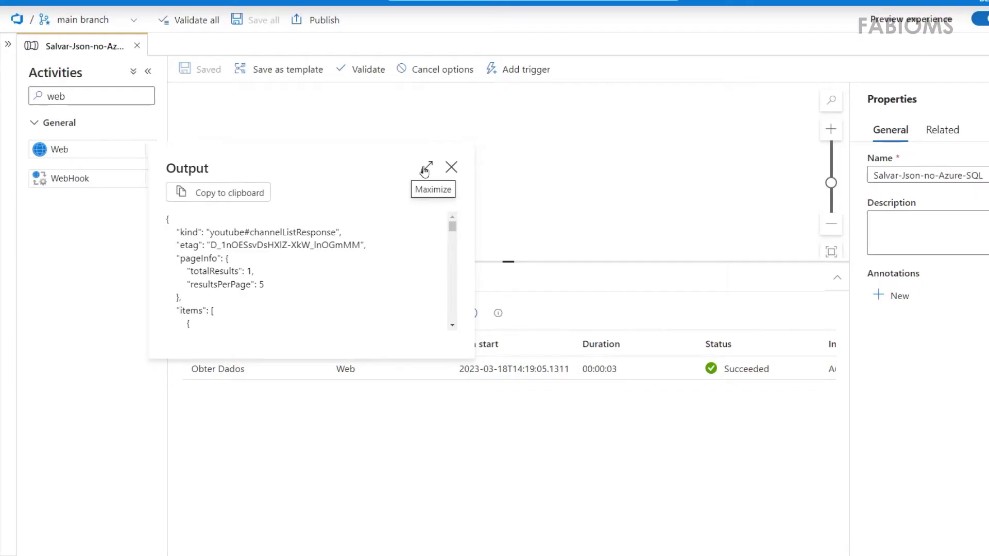
left_click(426, 169)
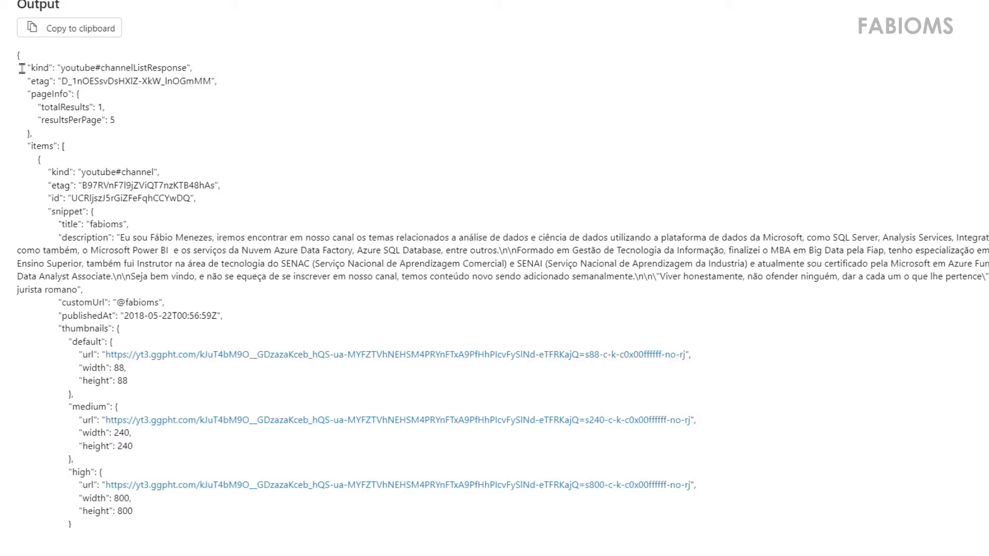
- Examine the output JSON's items, snippet, statistics, ADFWebActivityResponseHeaders, effectiveIntegrationRuntime and billing duration entries
left_click_drag(34, 67, 98, 213)
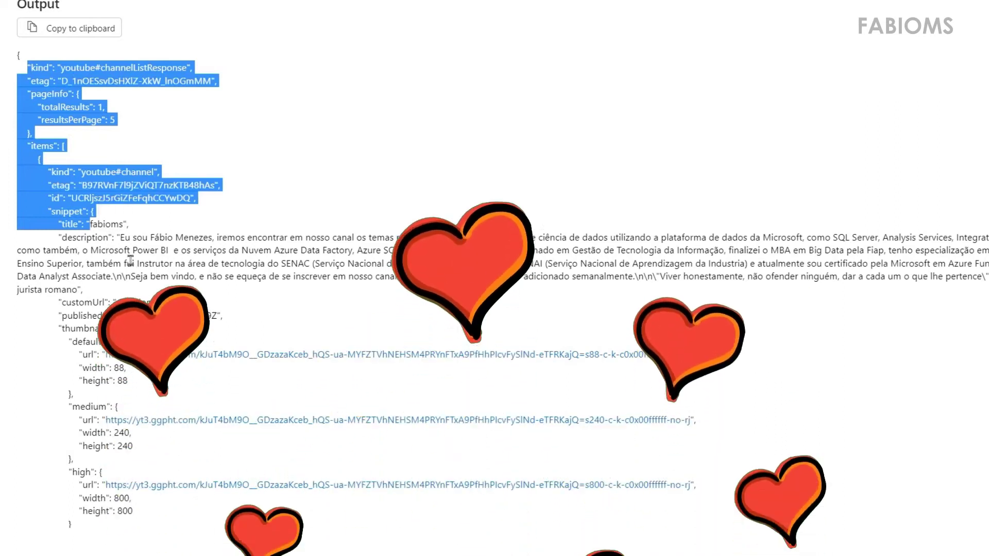
left_click(60, 181)
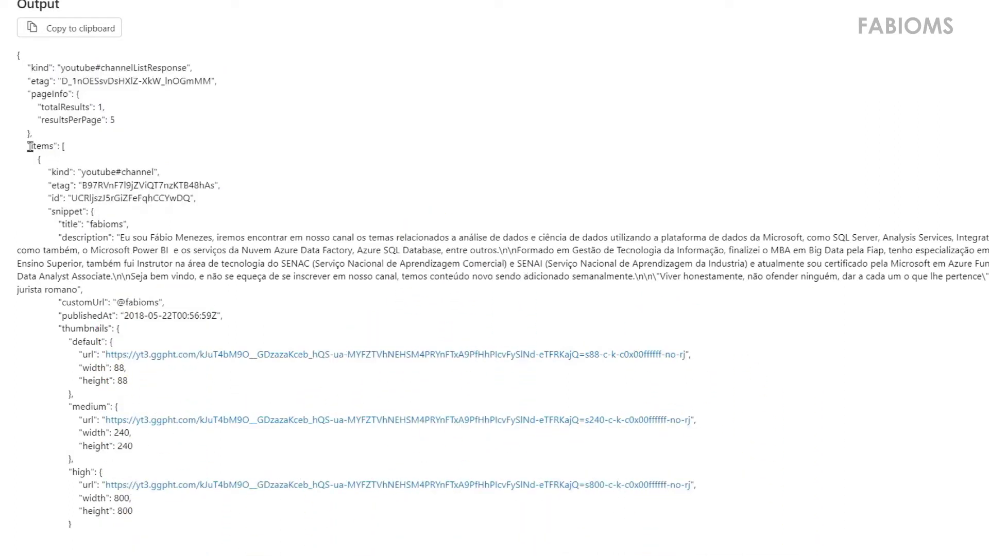
left_click_drag(29, 146, 72, 148)
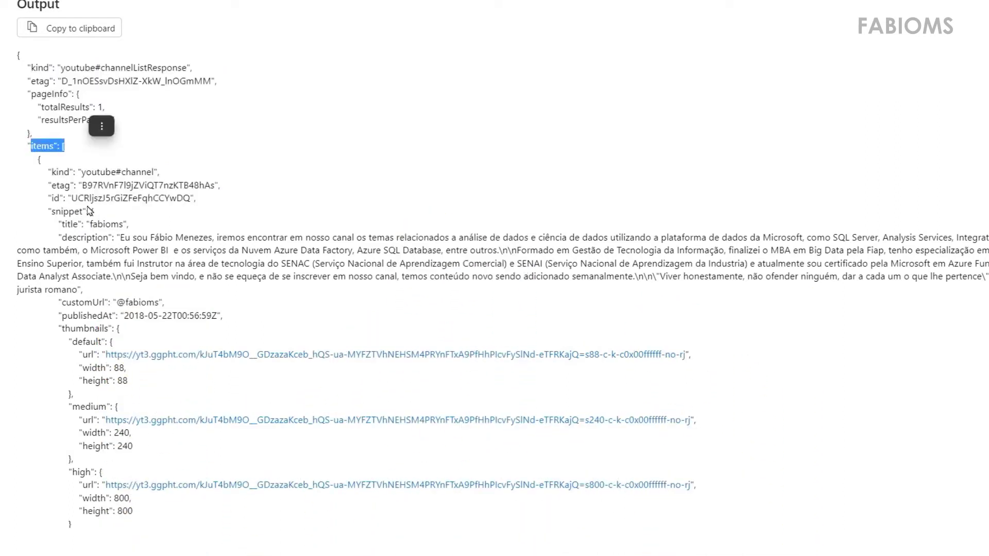
left_click_drag(48, 211, 95, 212)
scroll(112, 221, "down", 5)
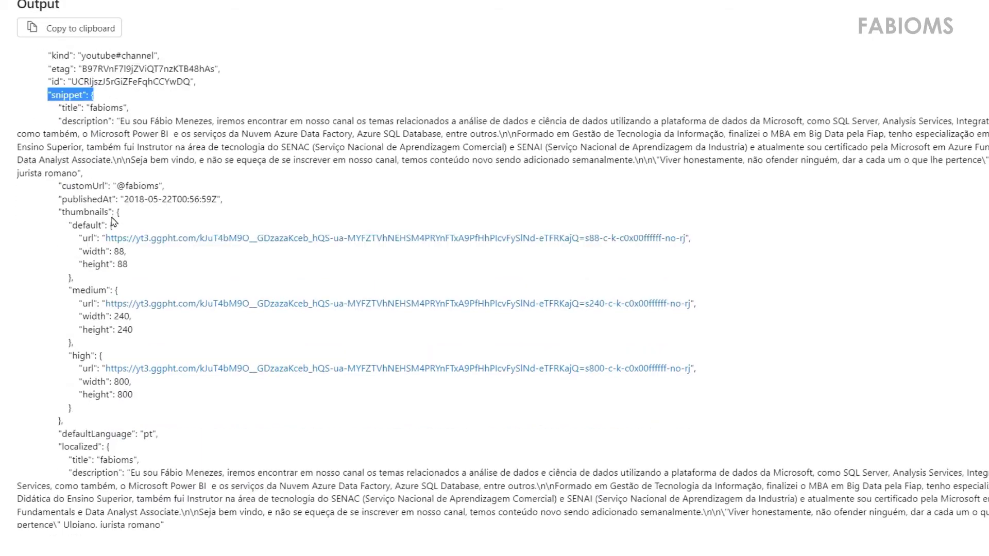
scroll(112, 221, "down", 5)
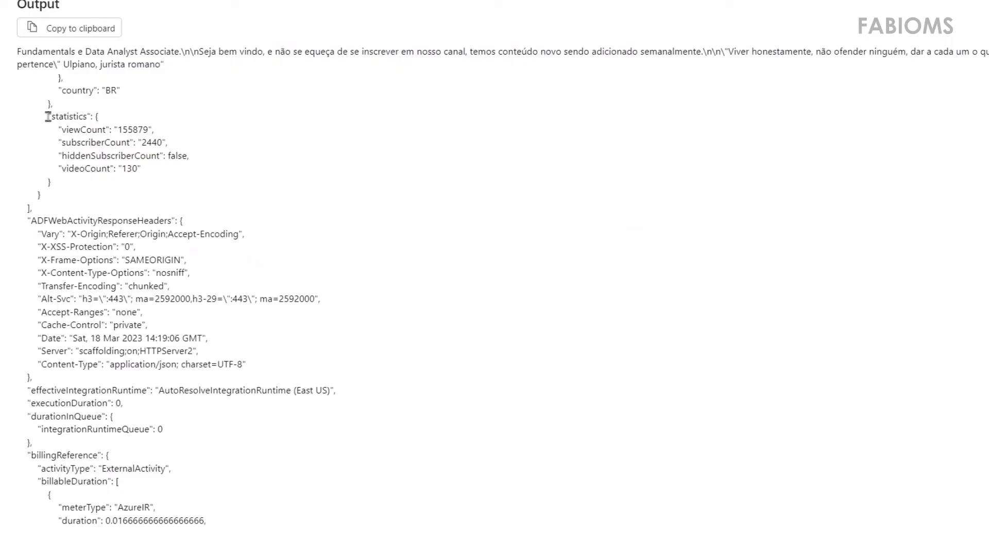
left_click_drag(48, 117, 123, 120)
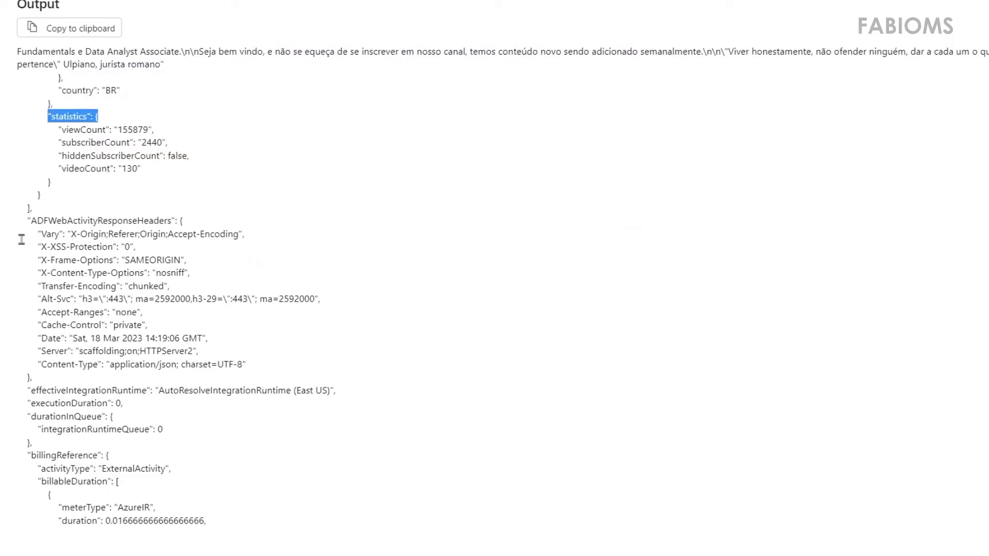
left_click_drag(25, 222, 208, 223)
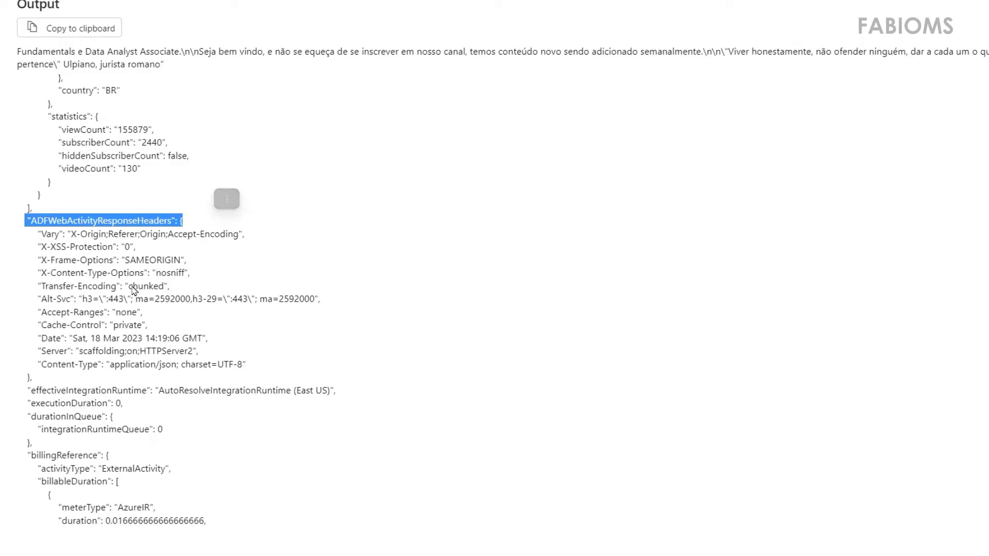
scroll(123, 306, "down", 2)
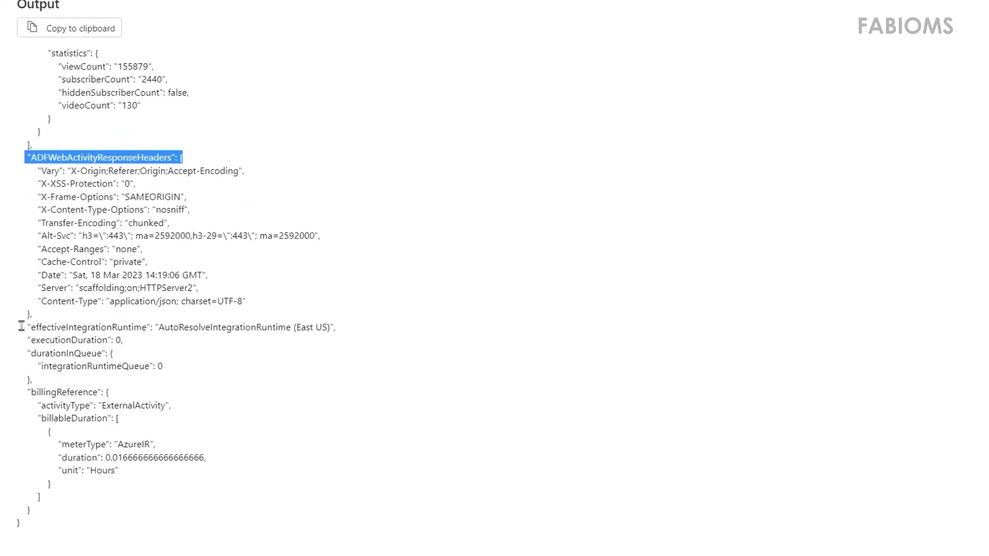
left_click_drag(21, 326, 185, 314)
left_click_drag(273, 324, 345, 330)
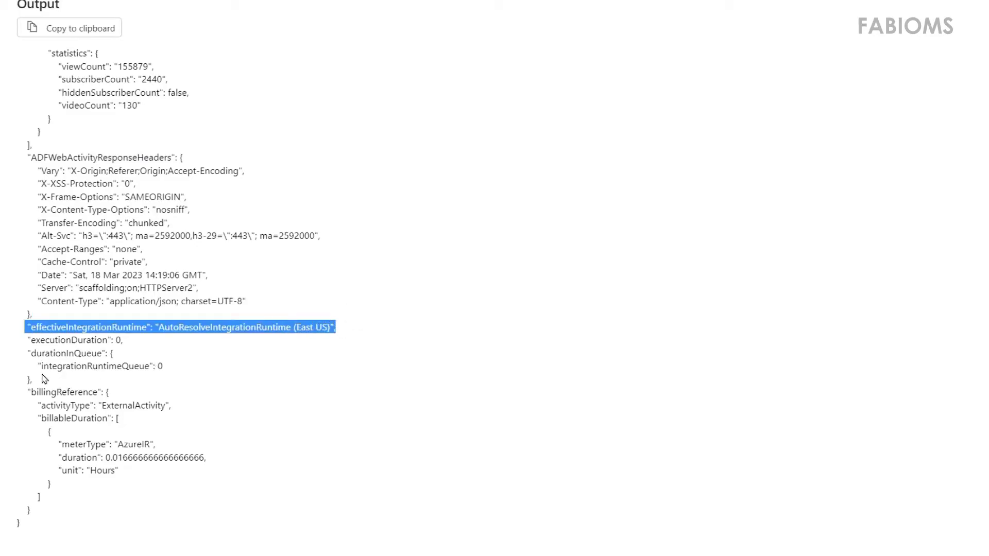
left_click_drag(61, 456, 242, 467)
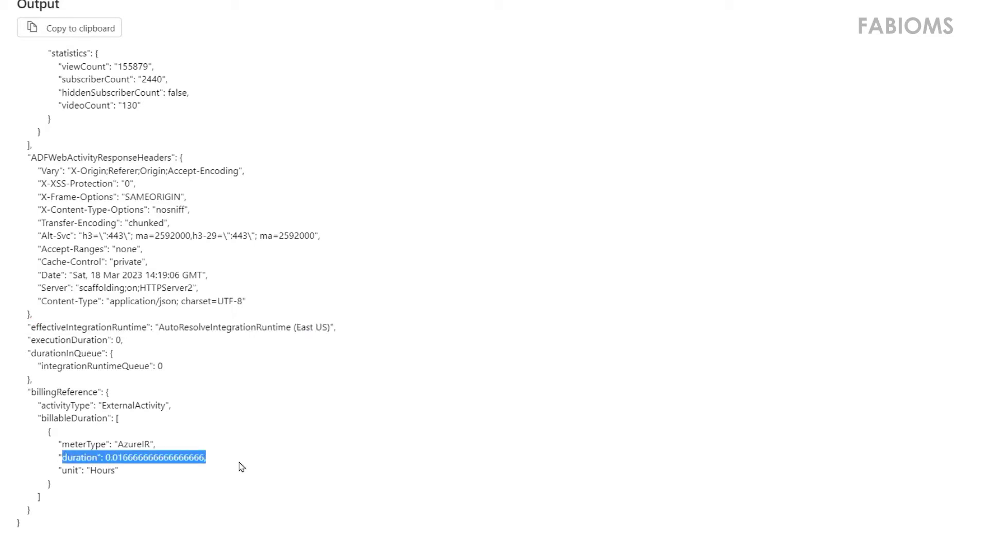
- Review the snippet and statistics sections of the output JSON again and close the output
scroll(242, 467, "up", 15)
left_click_drag(48, 149, 93, 149)
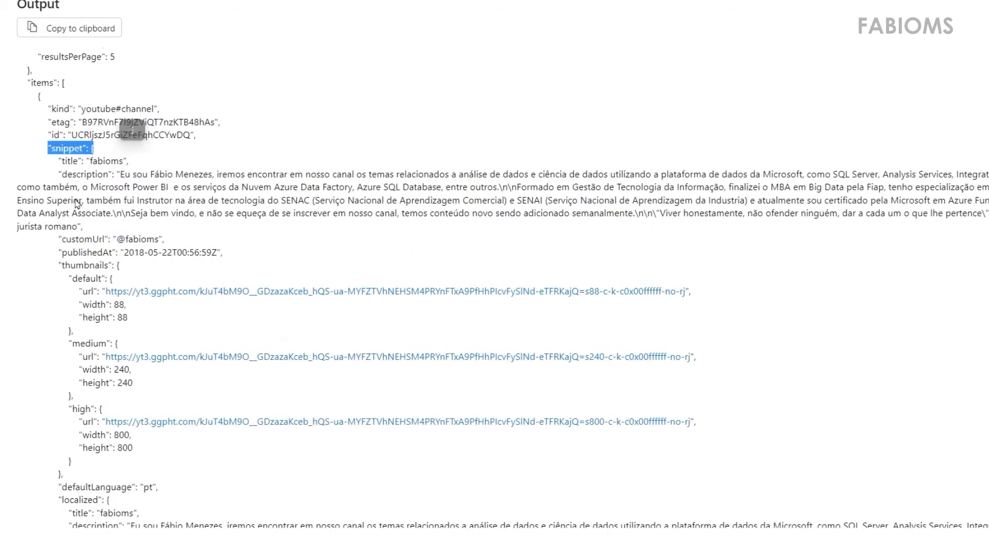
scroll(74, 182, "down", 7)
left_click_drag(46, 266, 99, 267)
left_click(133, 243)
left_click(146, 251)
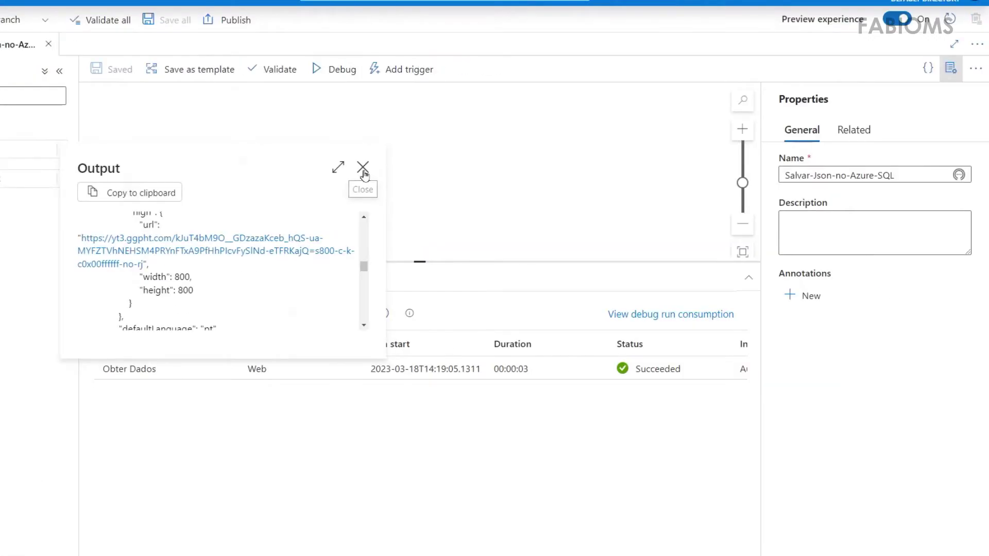
left_click(363, 170)
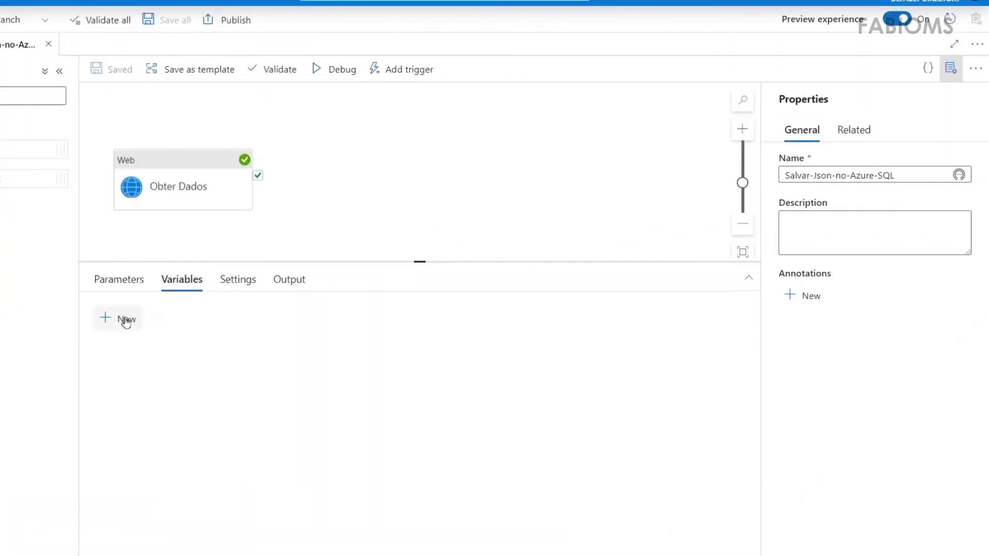
- Add a pipeline variable named statistcs of type String with no default value
left_click(124, 323)
left_click(205, 368)
type("stat")
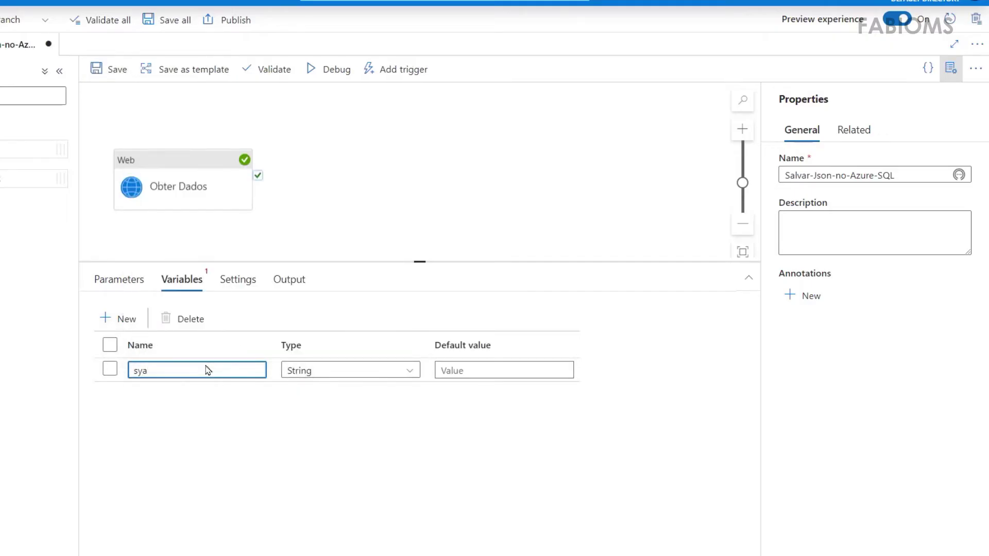
type("istcs")
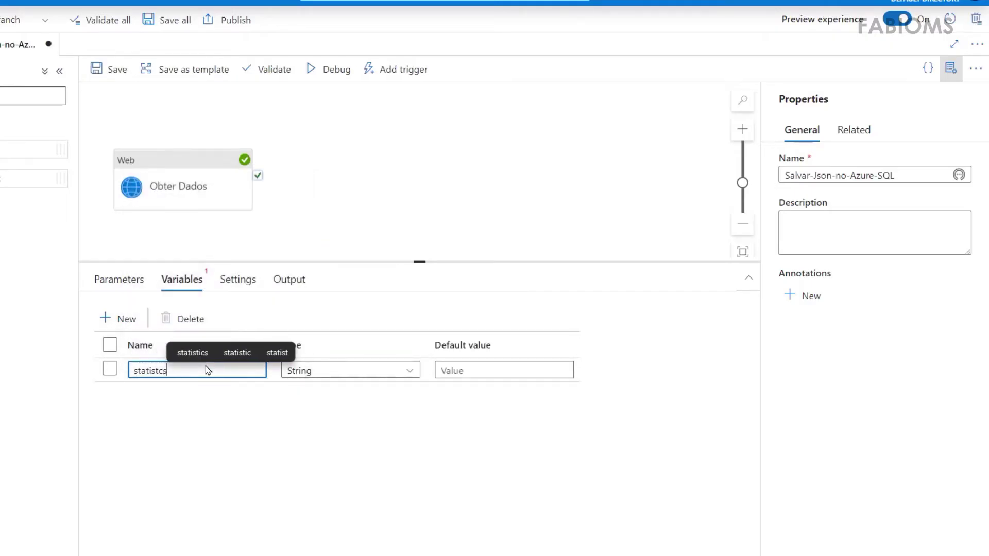
left_click(409, 370)
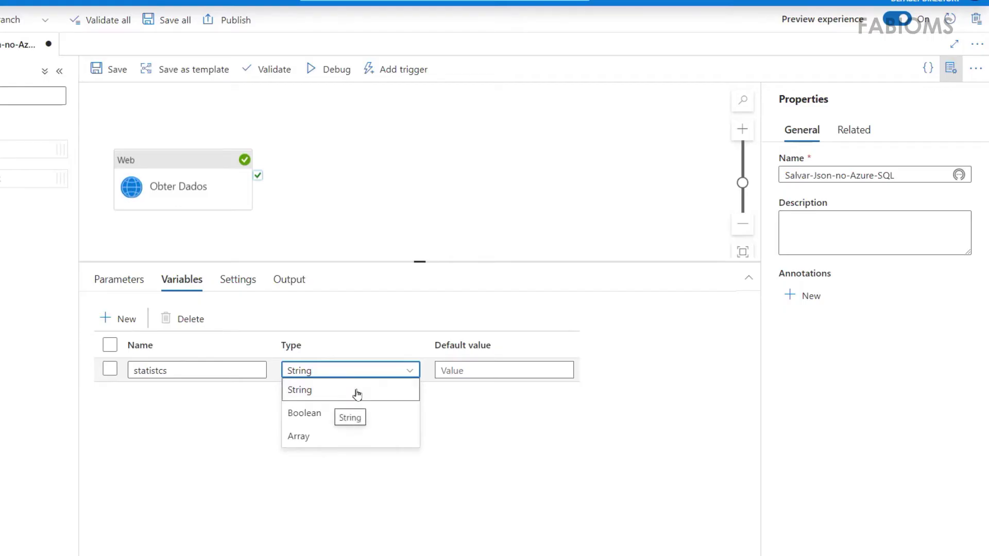
left_click(357, 393)
left_click(455, 372)
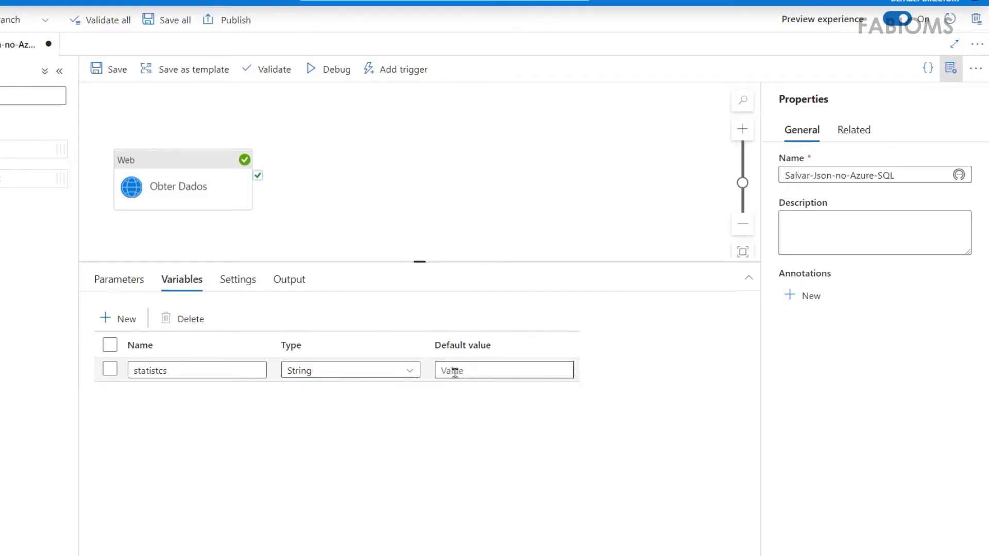
left_click(455, 372)
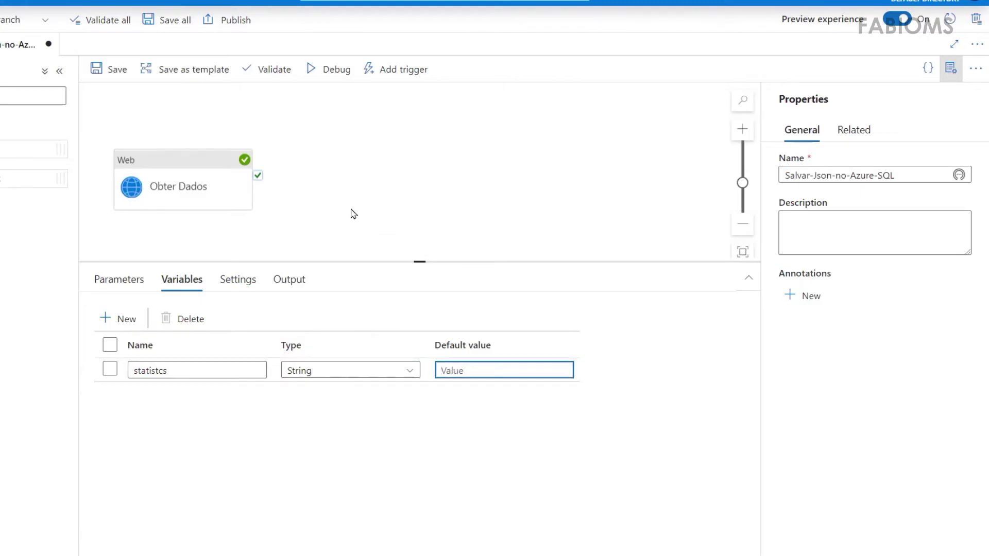
- Add a second pipeline variable named snippet of type String with no default value
left_click(129, 320)
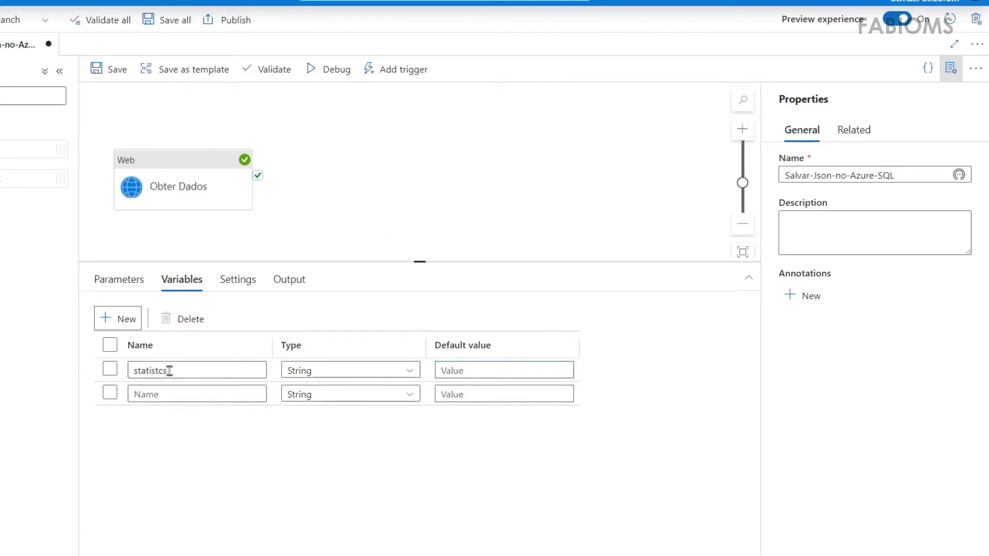
left_click(184, 397)
type("sn")
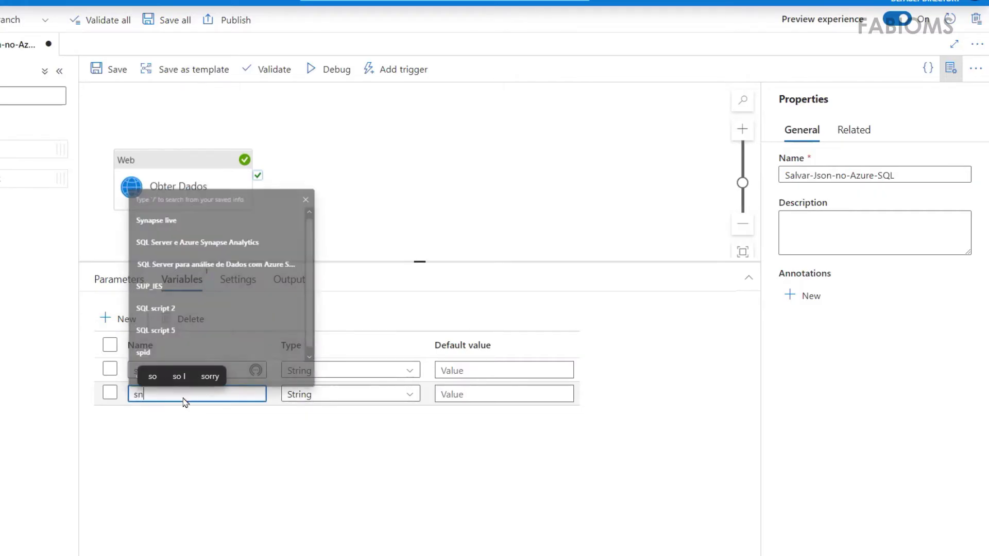
type("ip")
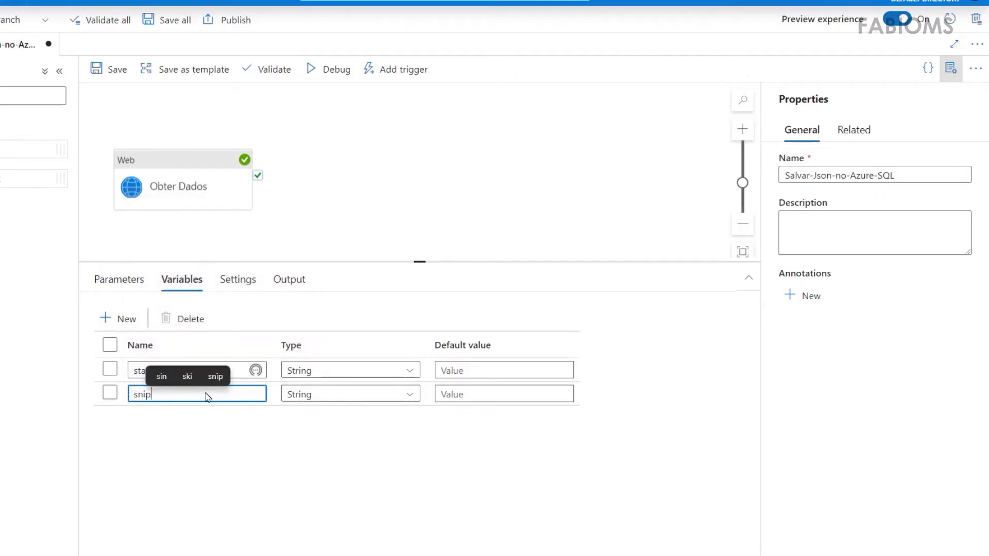
type("pet")
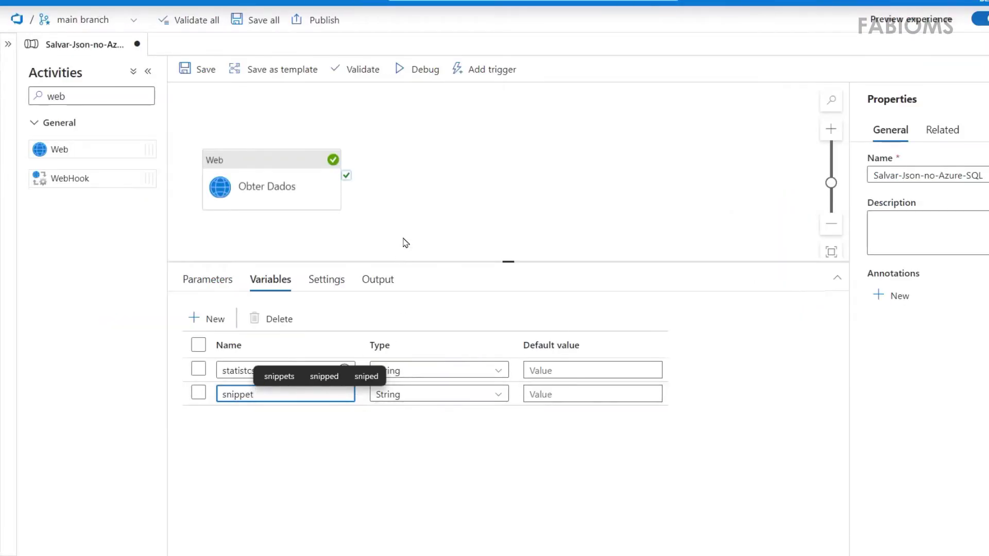
left_click(476, 205)
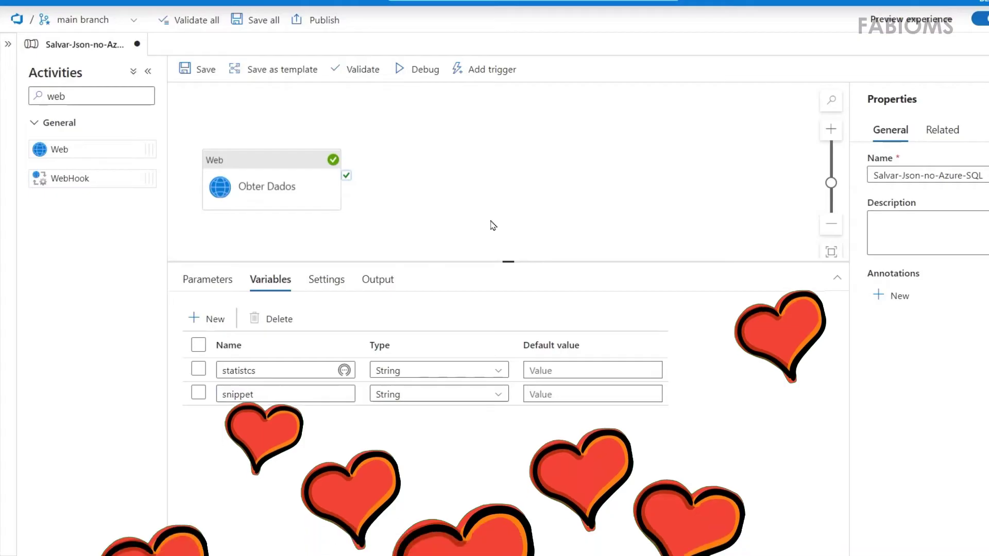
- Enlarge the pipeline canvas and place a Set variable activity beside the Obter Dados activity
left_click_drag(485, 261, 485, 289)
double_click(27, 98)
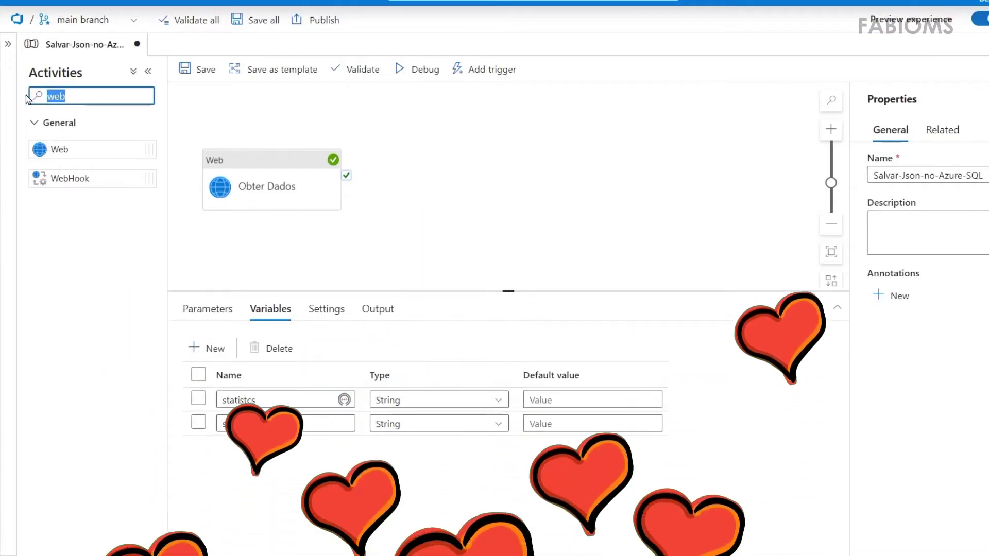
type("set")
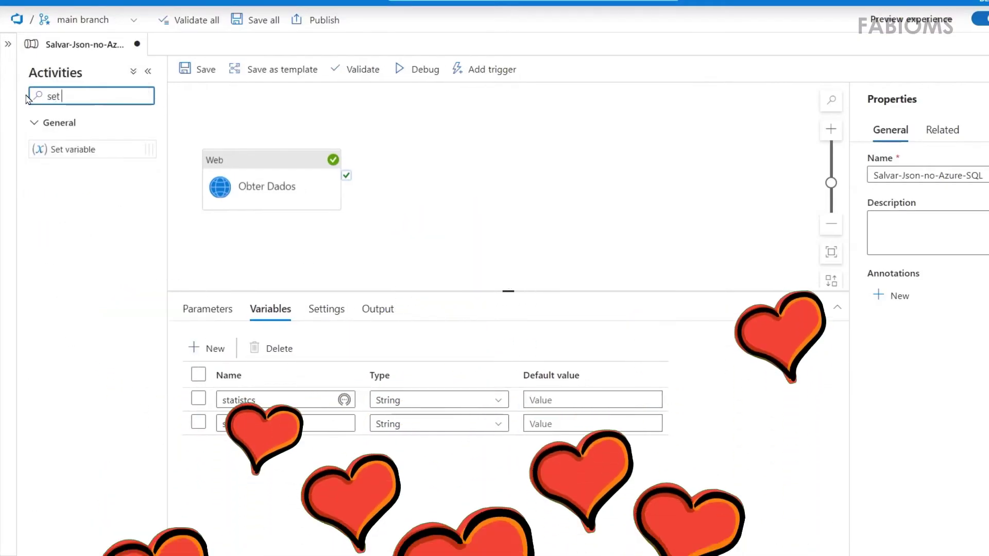
left_click_drag(77, 155, 456, 188)
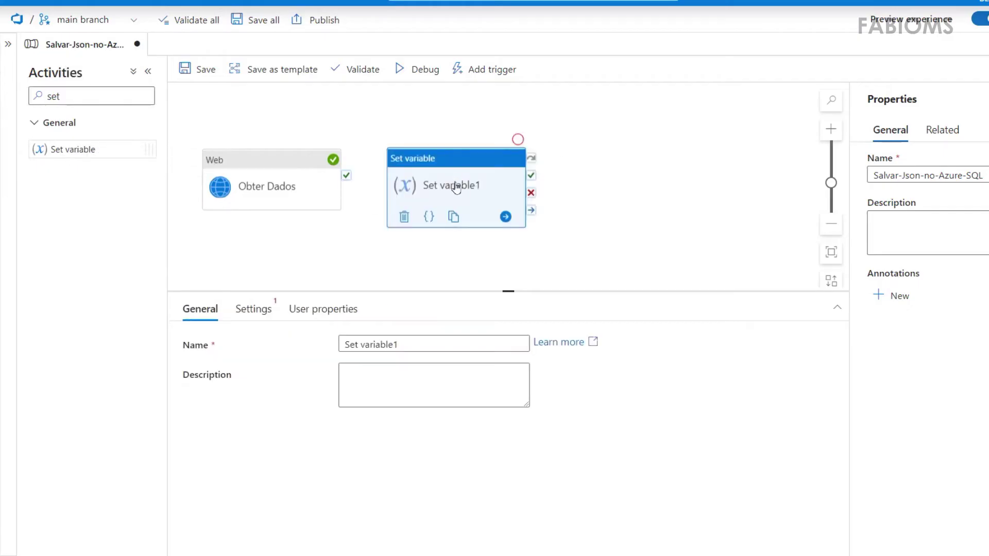
- Rename the Set variable activity as Set Statistics and connect the success output of Obter Dados to it
double_click(478, 346)
type("Stat")
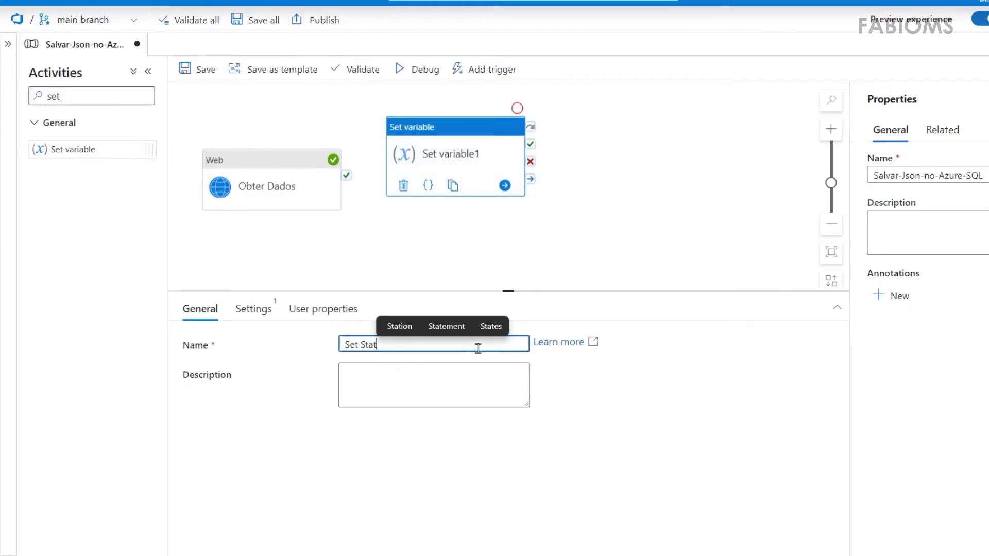
type("istics")
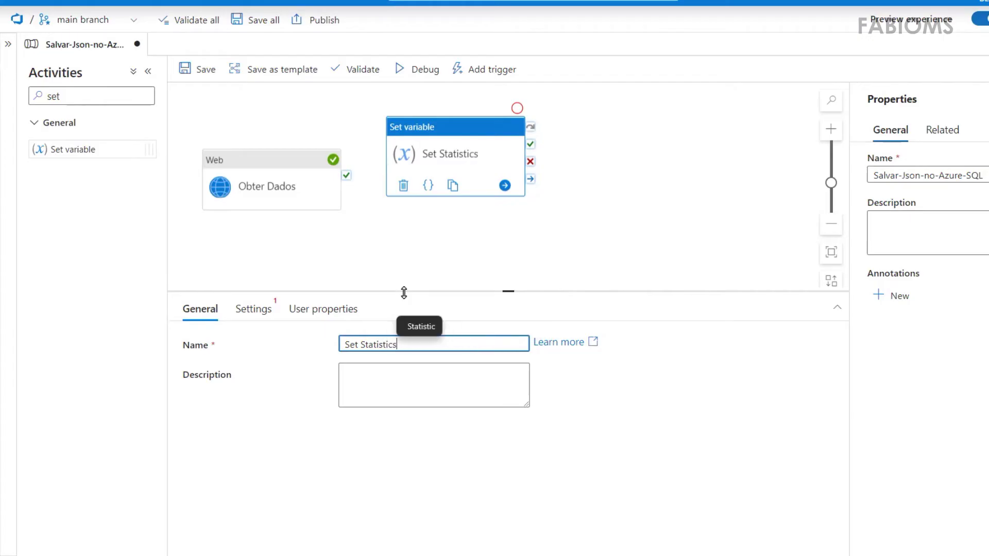
left_click_drag(346, 178, 422, 157)
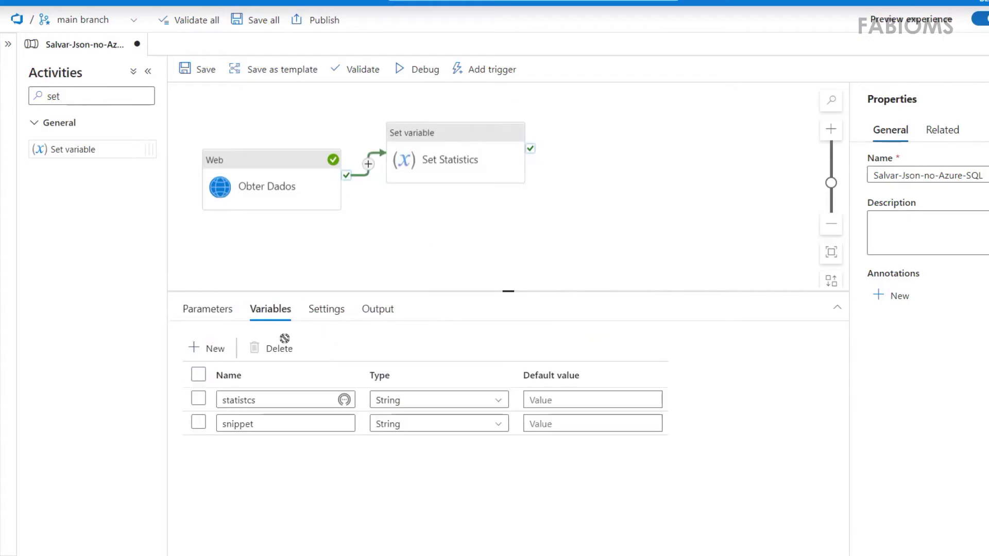
- Correct the first pipeline variable's name to statistics and choose it as the pipeline variable for the Set Statistics activity
left_click(247, 401)
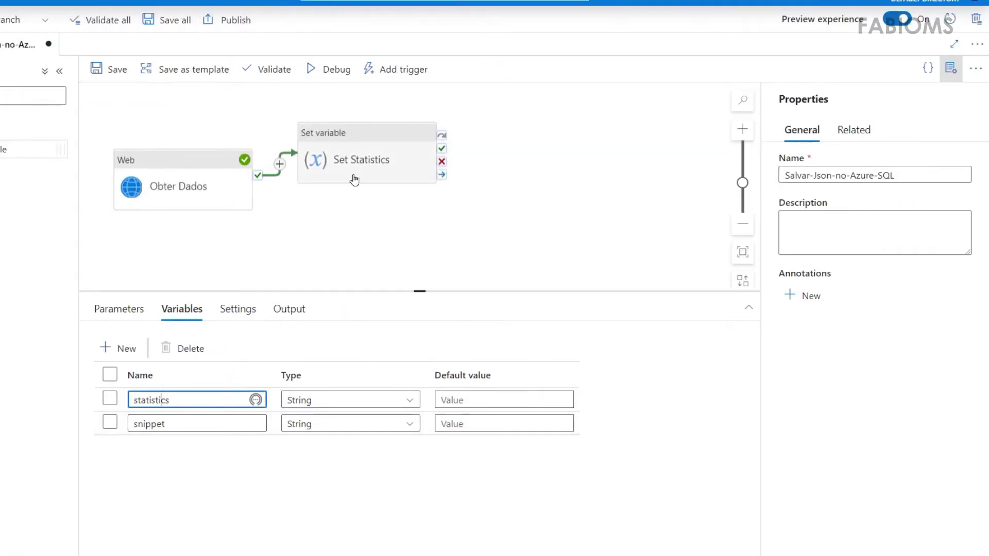
left_click_drag(363, 159, 378, 155)
left_click(168, 309)
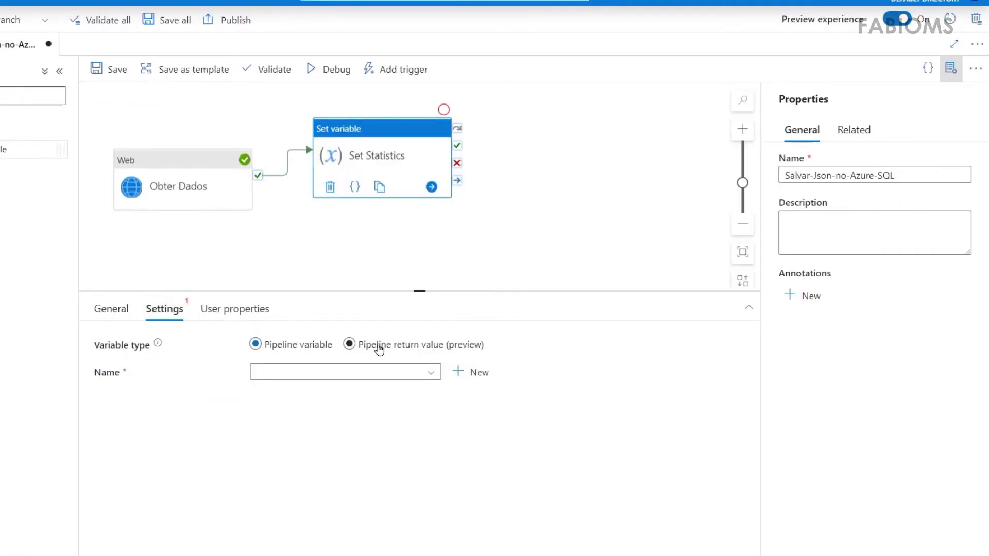
left_click(425, 373)
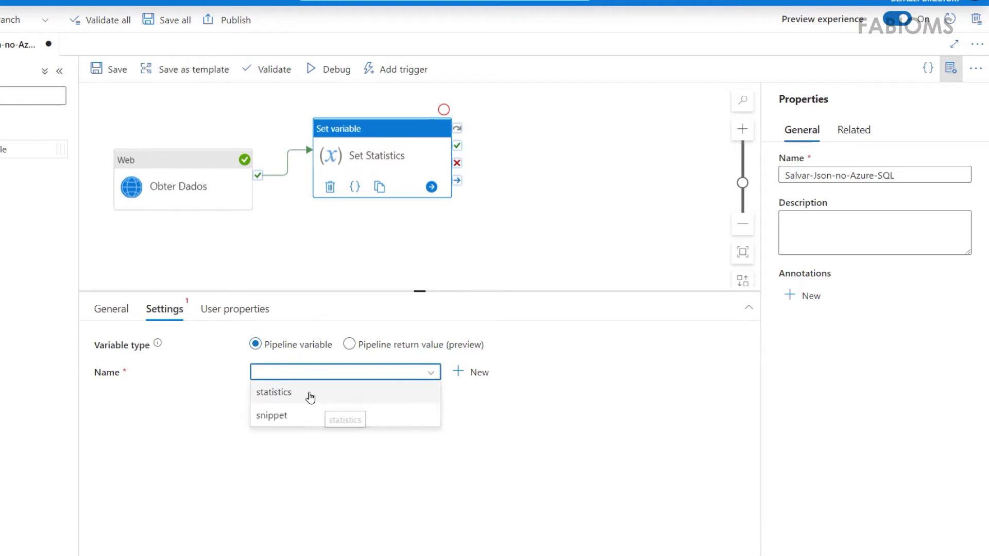
left_click(311, 397)
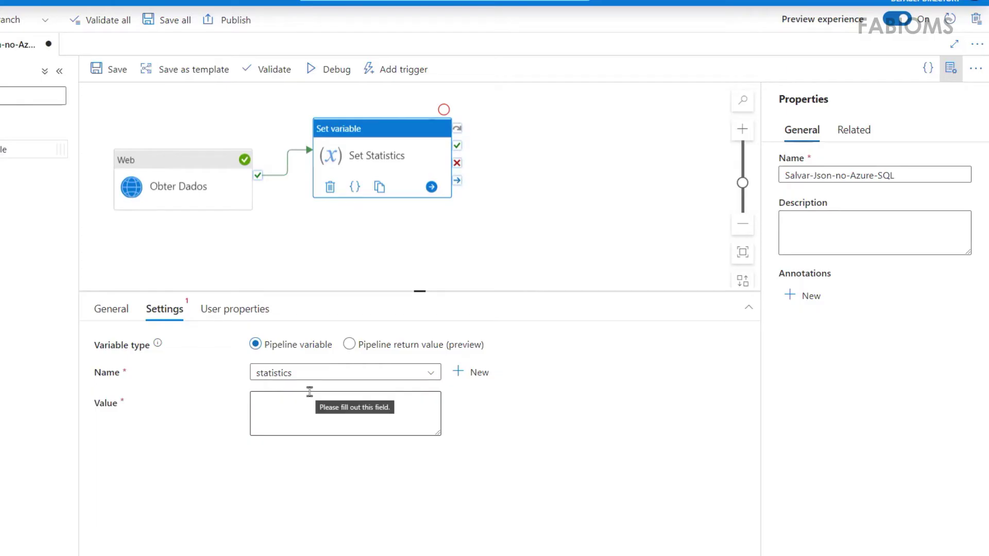
left_click(304, 412)
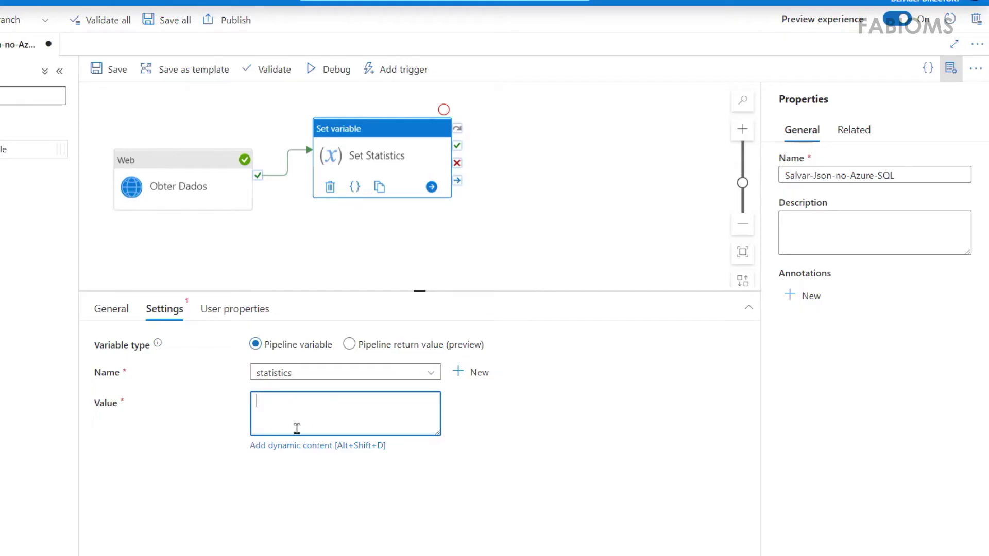
left_click(304, 446)
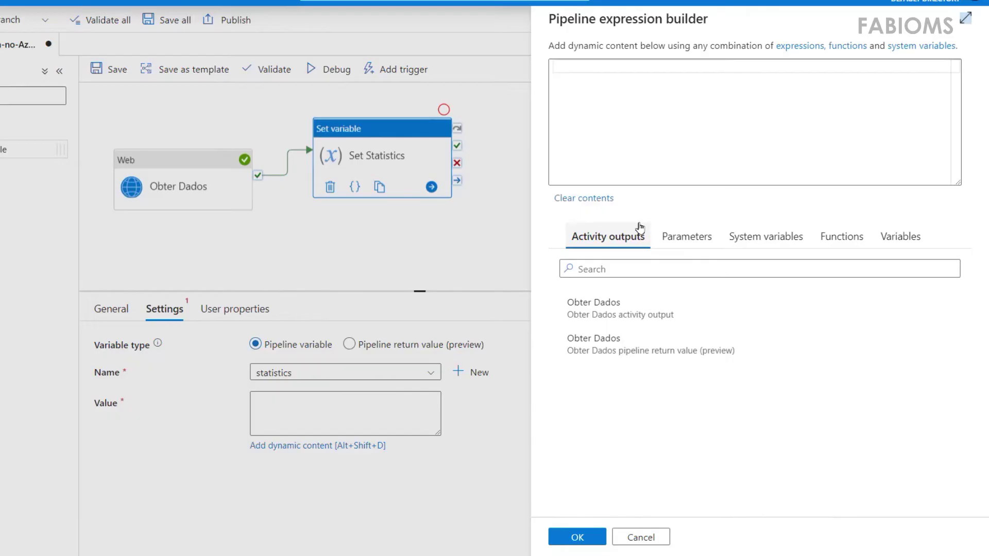
left_click(622, 314)
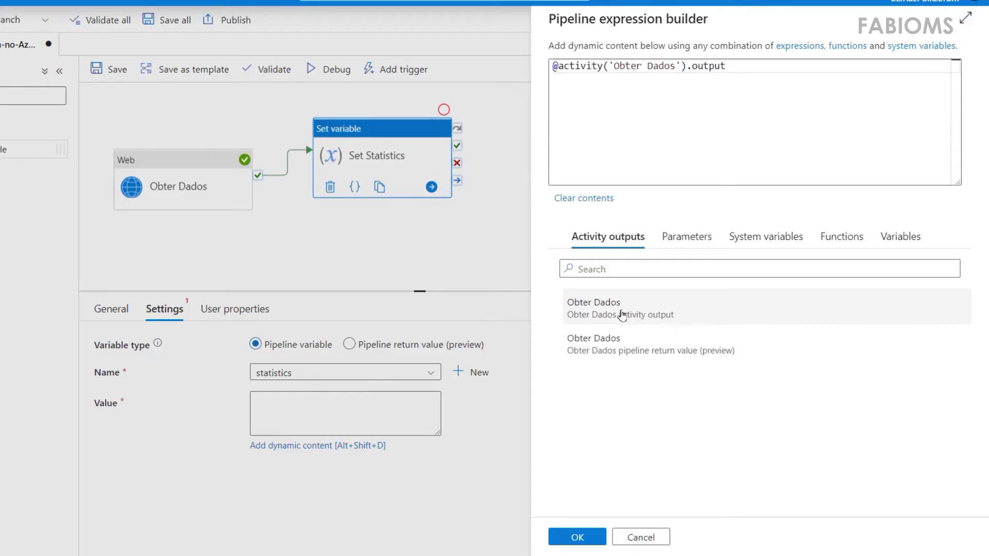
left_click_drag(752, 68, 553, 69)
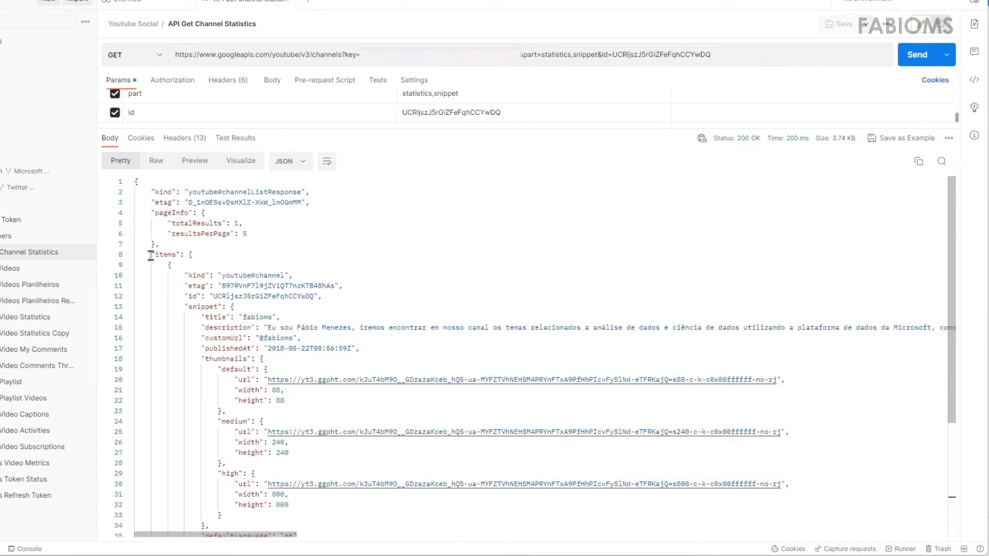
- Switch to Postman and examine how the statistics section is nested inside the items array of the channel response
left_click_drag(151, 254, 217, 257)
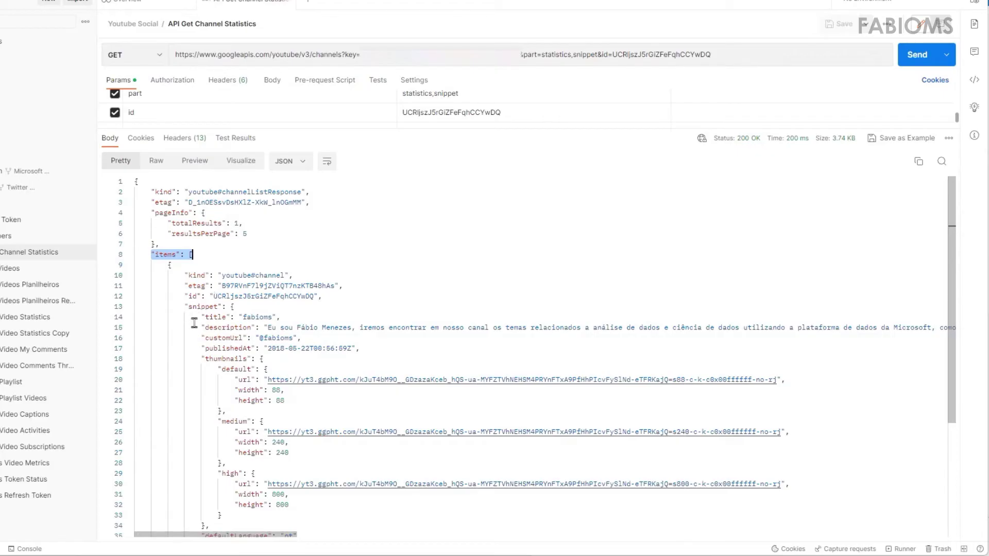
scroll(194, 323, "down", 3)
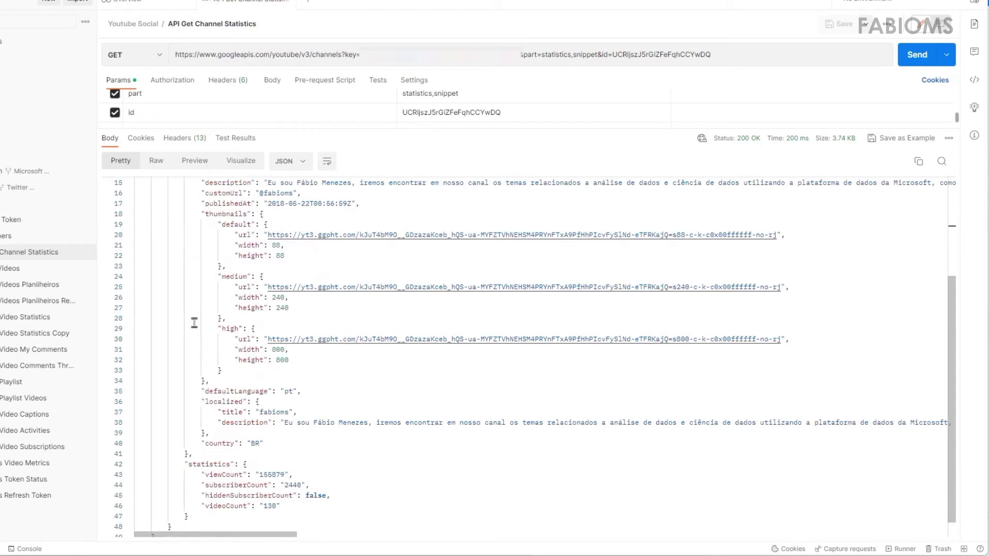
scroll(194, 323, "down", 1)
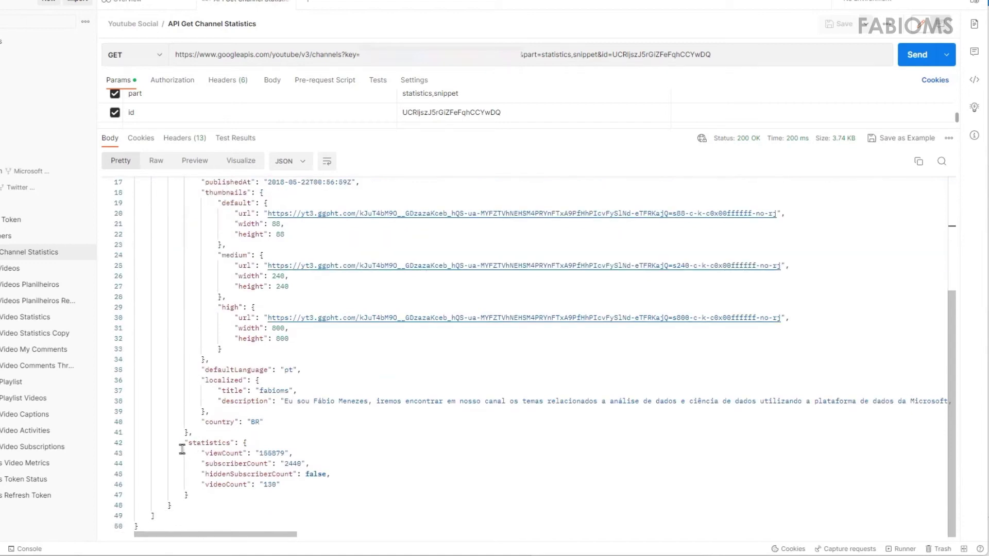
left_click_drag(184, 442, 274, 442)
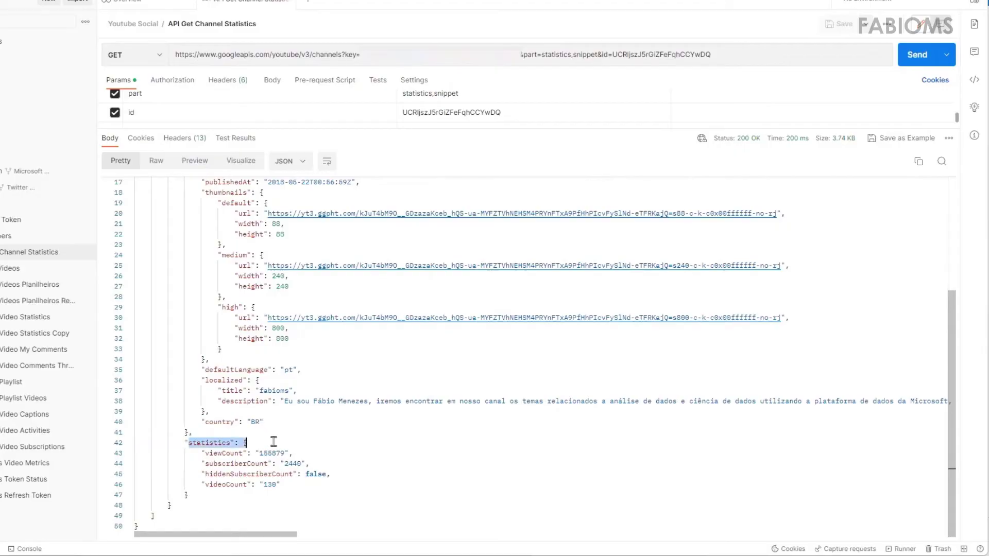
scroll(274, 430, "up", 5)
left_click(211, 254)
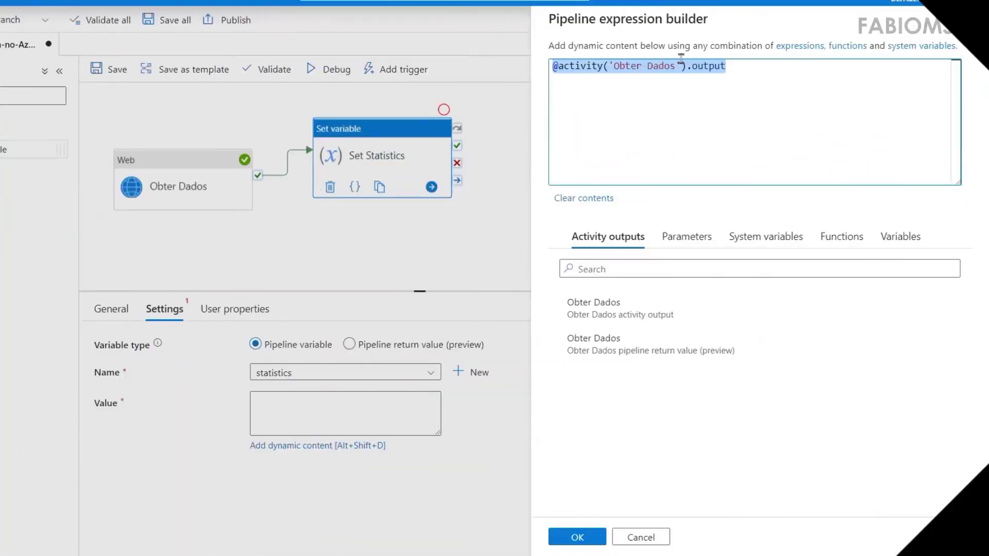
left_click(742, 70)
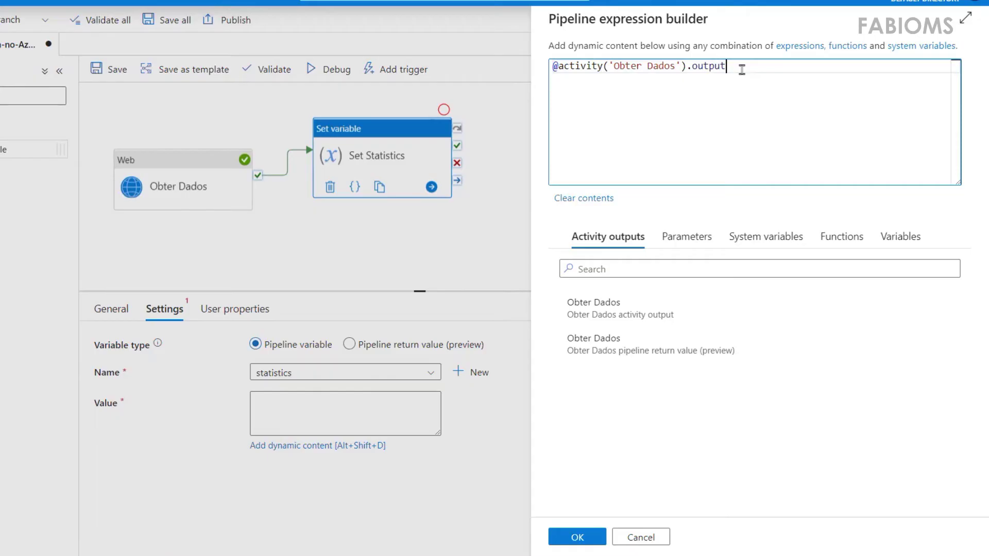
type(".")
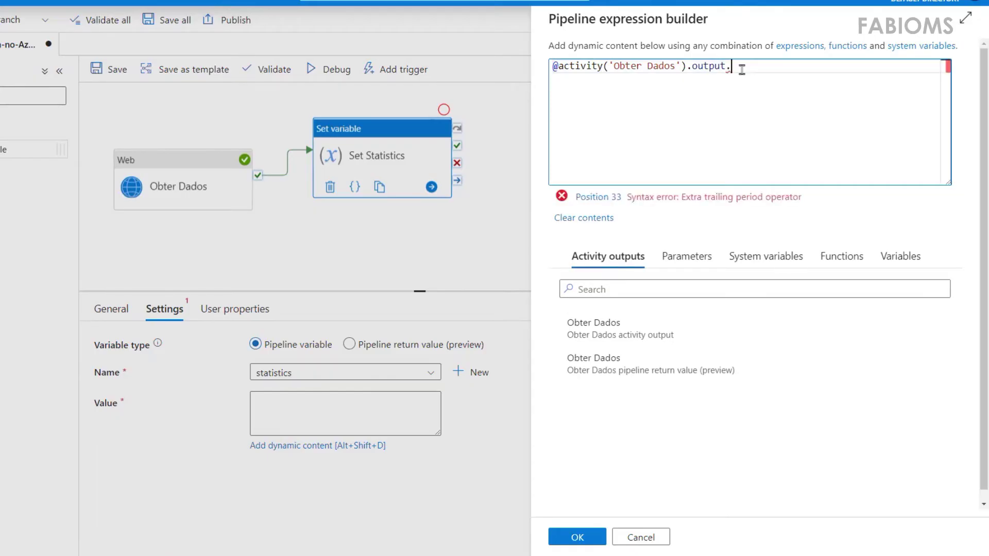
type("items")
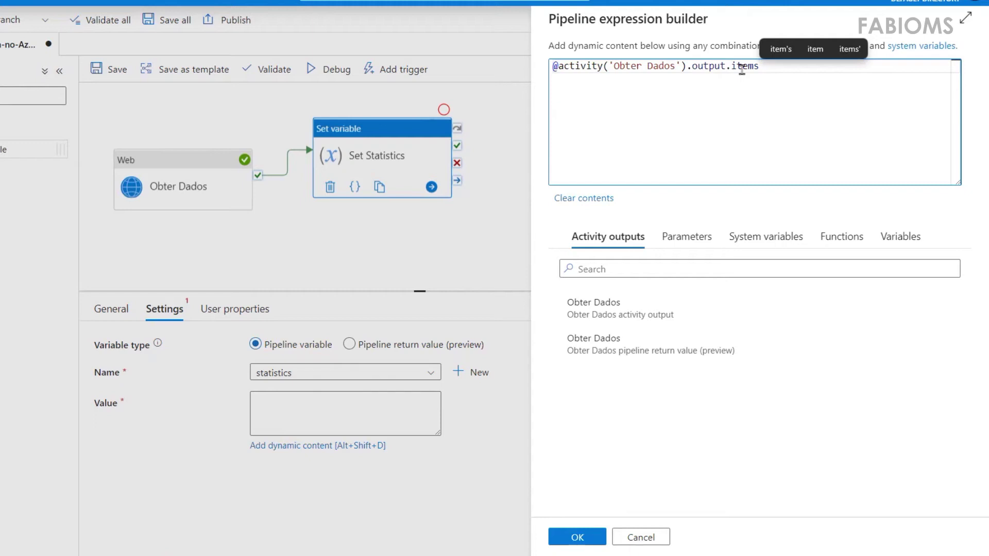
type("[")
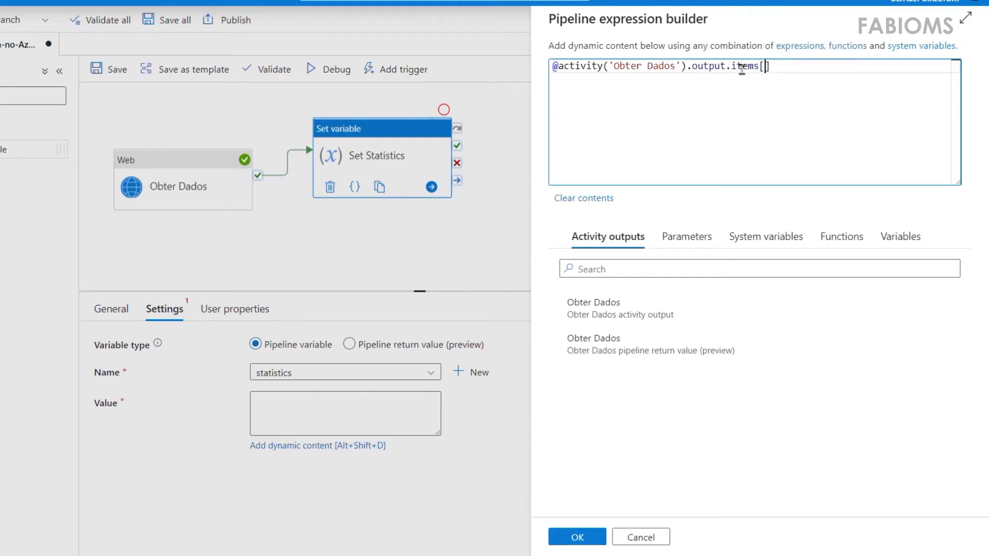
type("0]")
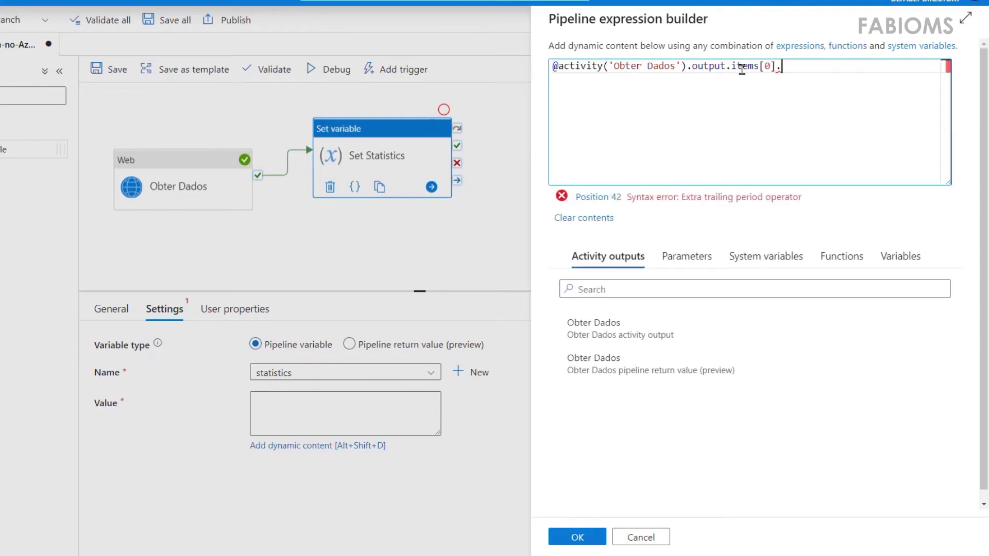
type(".statistic")
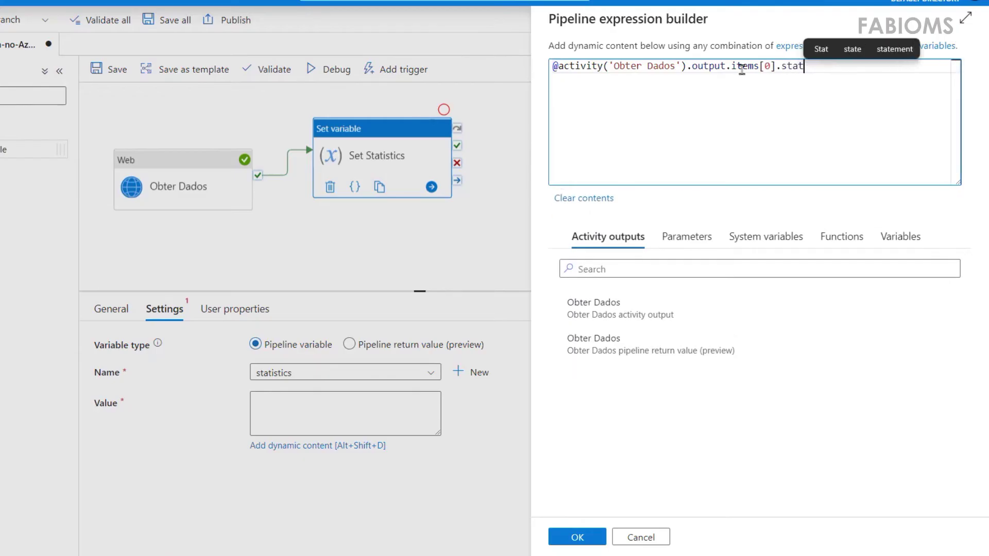
type("s")
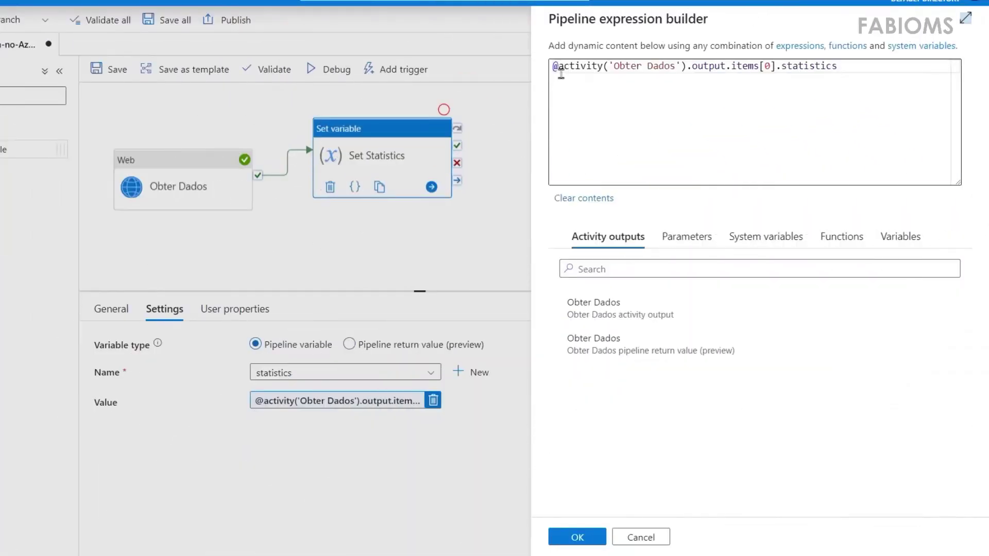
- Wrap the expression in braces as @{activity('Obter Dados').output.items[0].statistics} and accept it as the variable's value
type("{")
left_click(908, 72)
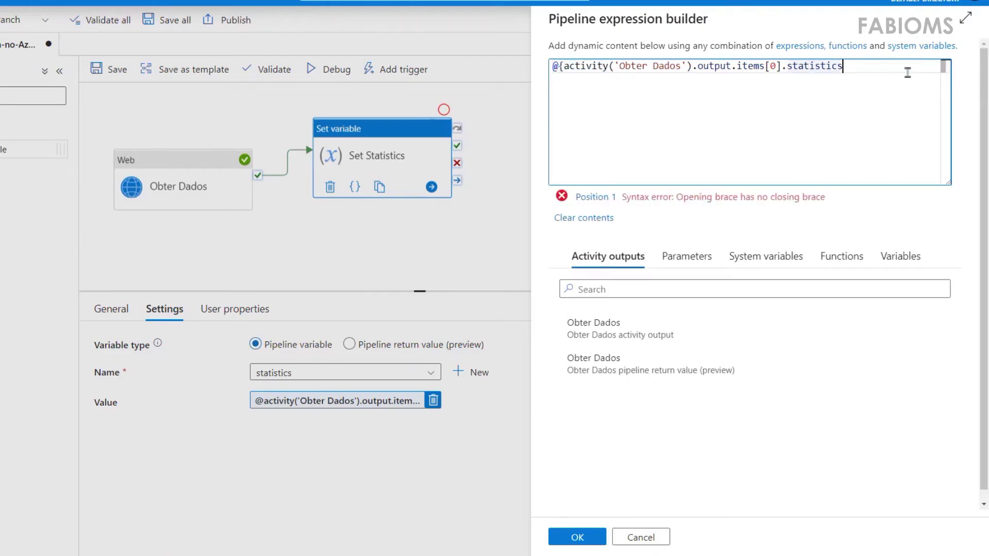
type("}")
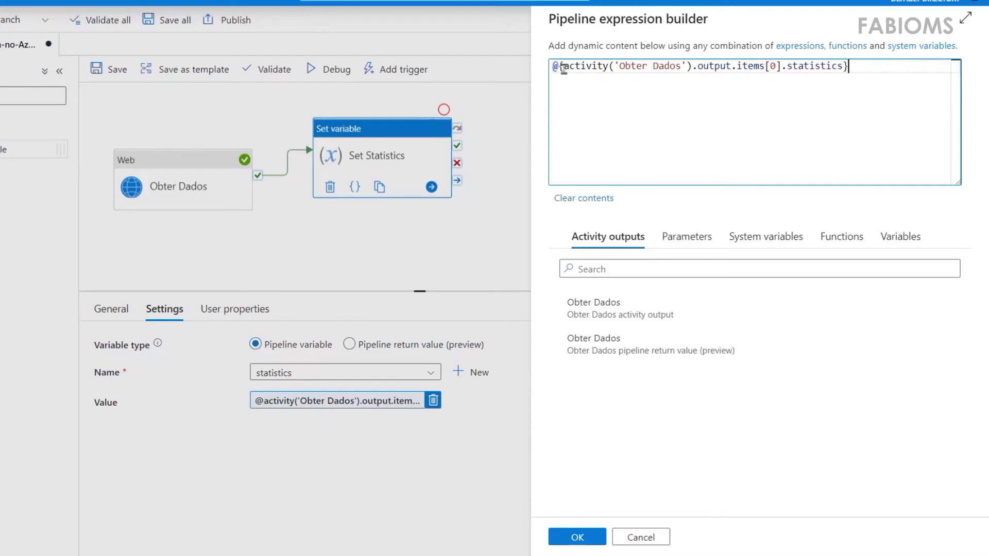
left_click_drag(566, 71, 551, 70)
left_click(905, 71)
left_click(585, 538)
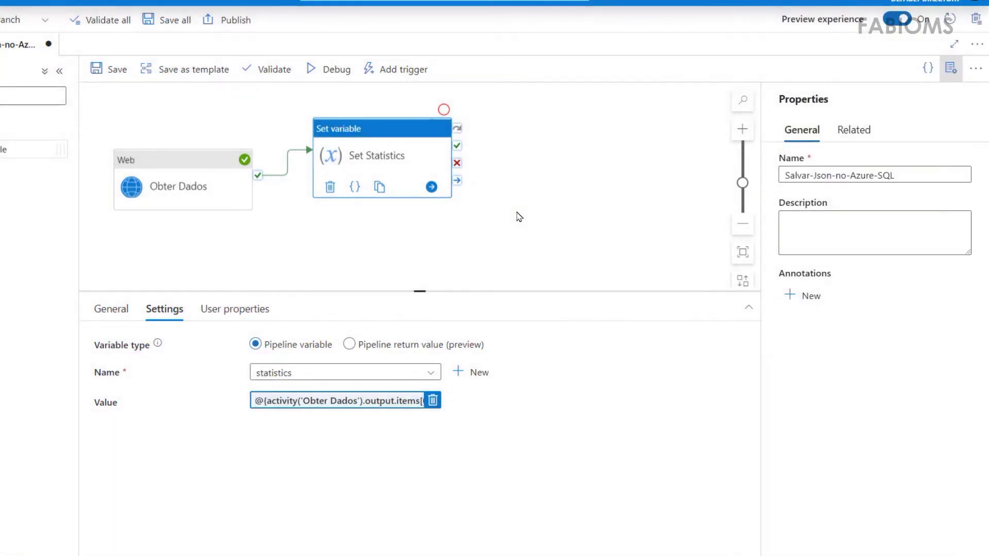
- Save the pipeline, run it in debug mode and refresh the run status
left_click(116, 74)
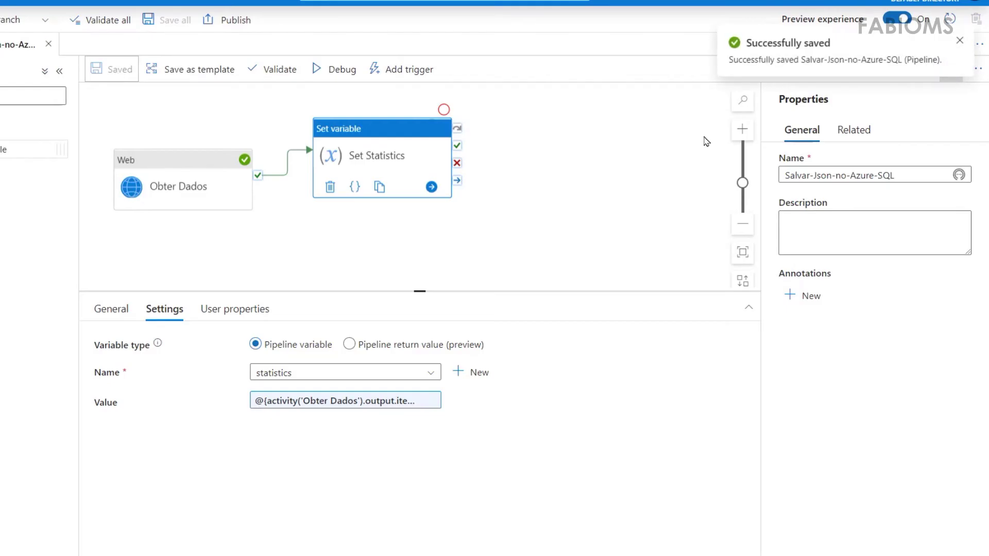
left_click(336, 69)
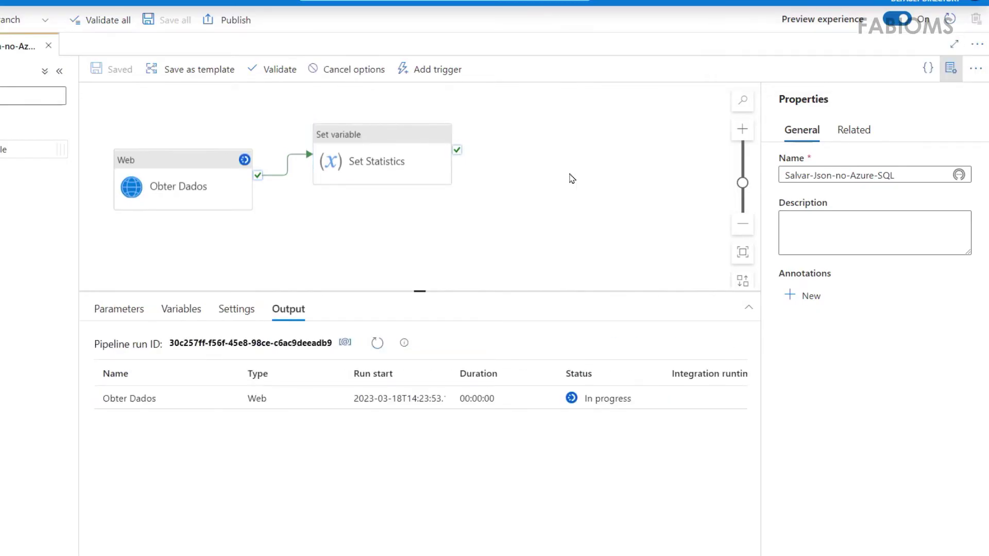
left_click(378, 343)
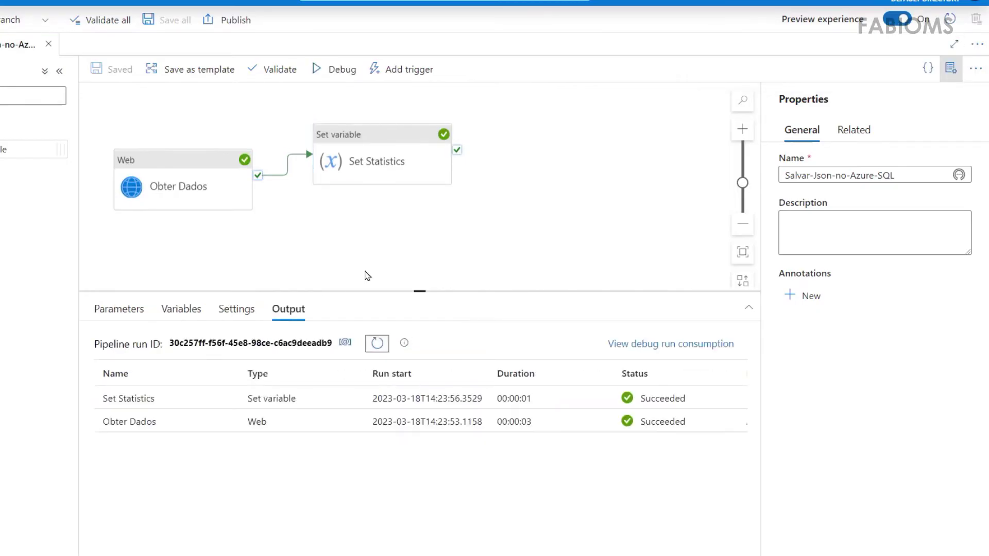
- Examine the variable name and value in the Set Statistics run output, and close the output
left_click(229, 399)
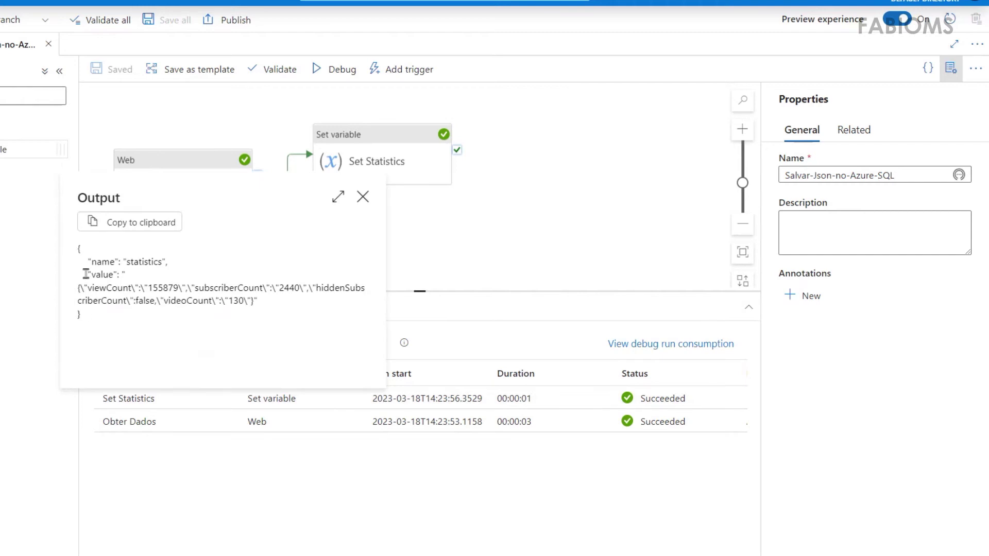
left_click_drag(86, 274, 162, 276)
left_click_drag(86, 261, 164, 262)
mouse_move(78, 287)
left_mouse_down()
mouse_move(227, 289)
mouse_move(266, 309)
mouse_move(289, 307)
mouse_move(79, 301)
mouse_move(78, 288)
left_mouse_up()
left_click(291, 309)
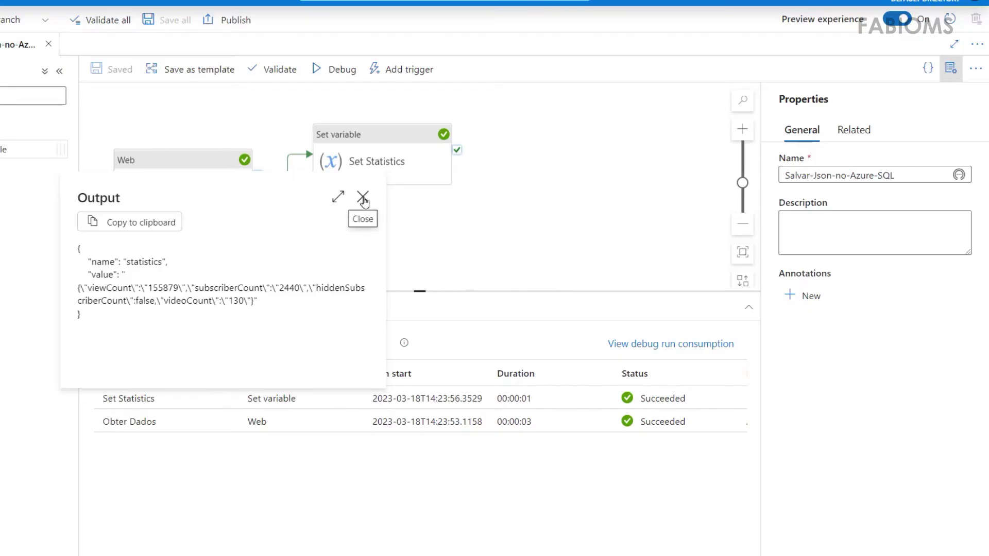
left_click(363, 197)
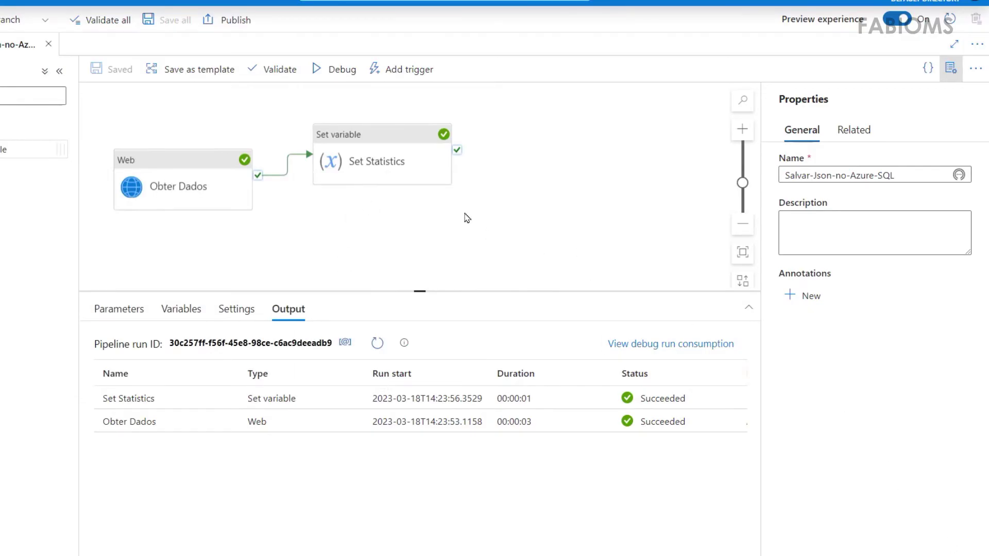
- Duplicate the Set Statistics activity and place the copy below the original on the canvas
left_click(413, 148)
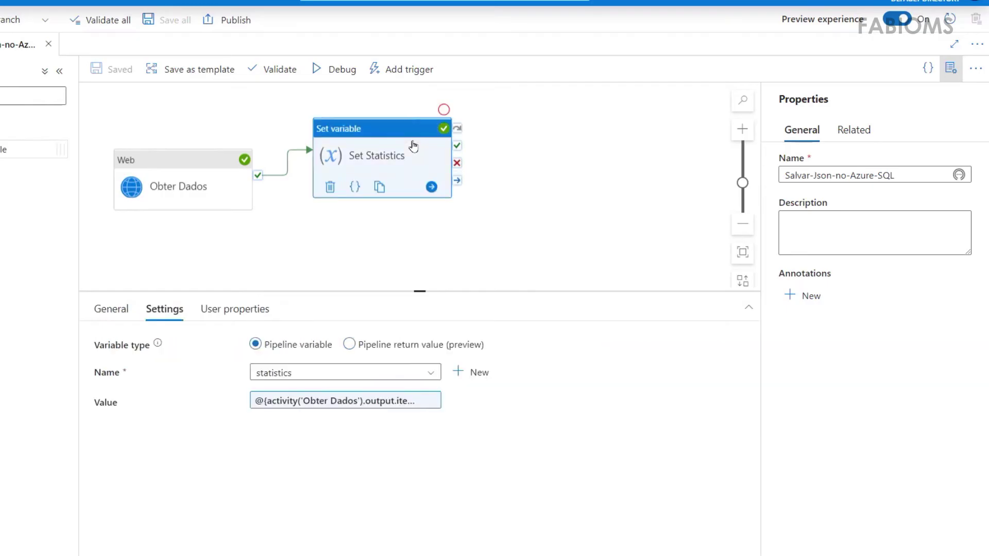
right_click(413, 146)
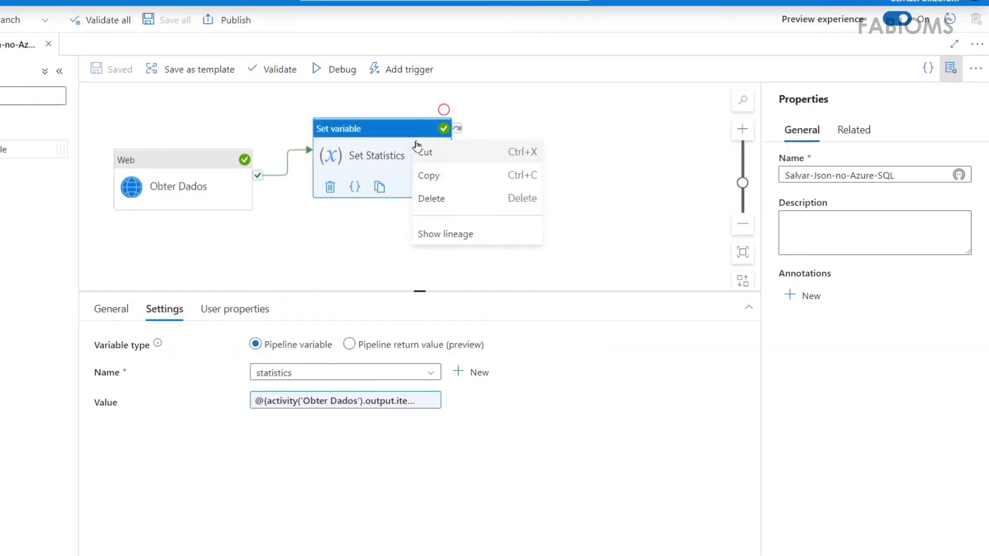
left_click(446, 186)
right_click(357, 236)
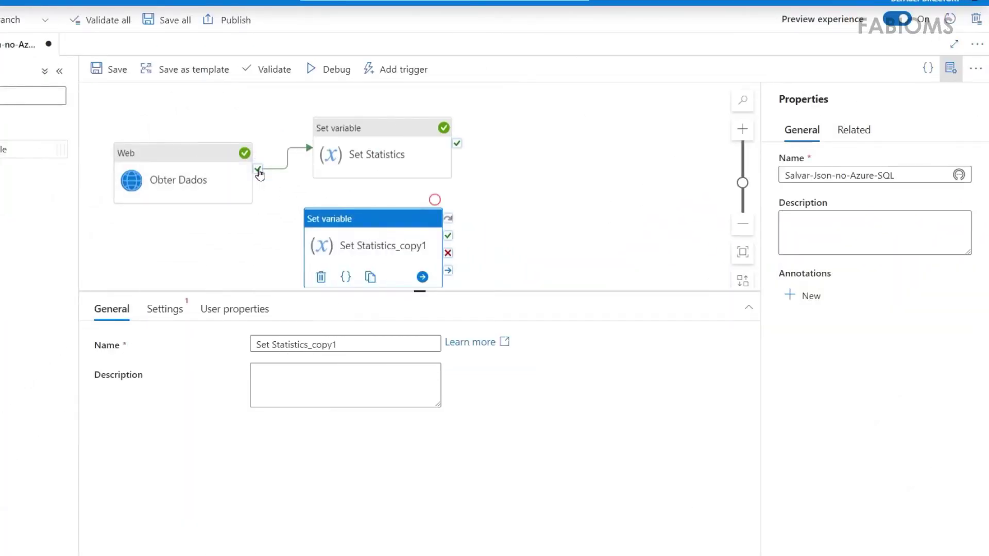
- Connect the success output of Obter Dados to the copied activity and rename the copy Set Snippet
left_click_drag(283, 204, 320, 248)
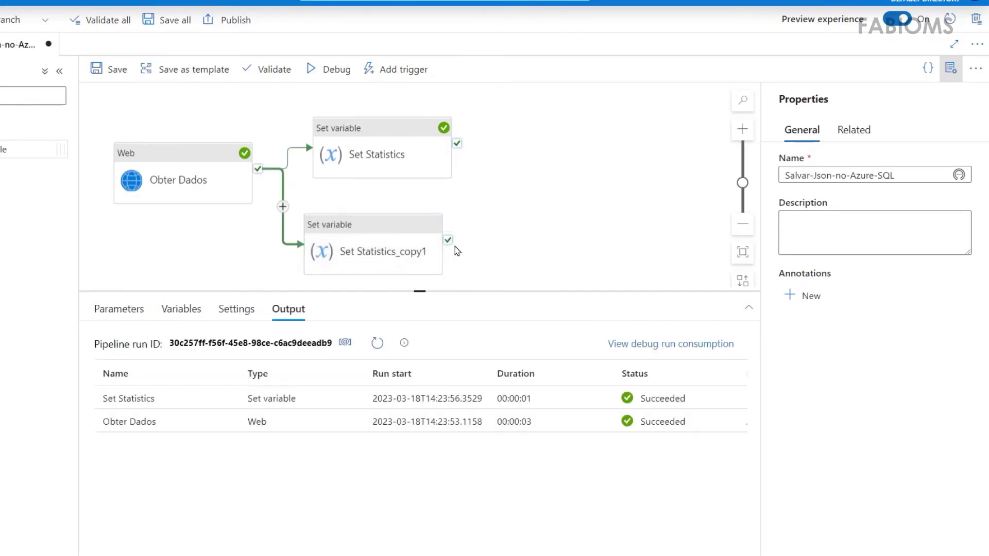
left_click(371, 247)
double_click(361, 348)
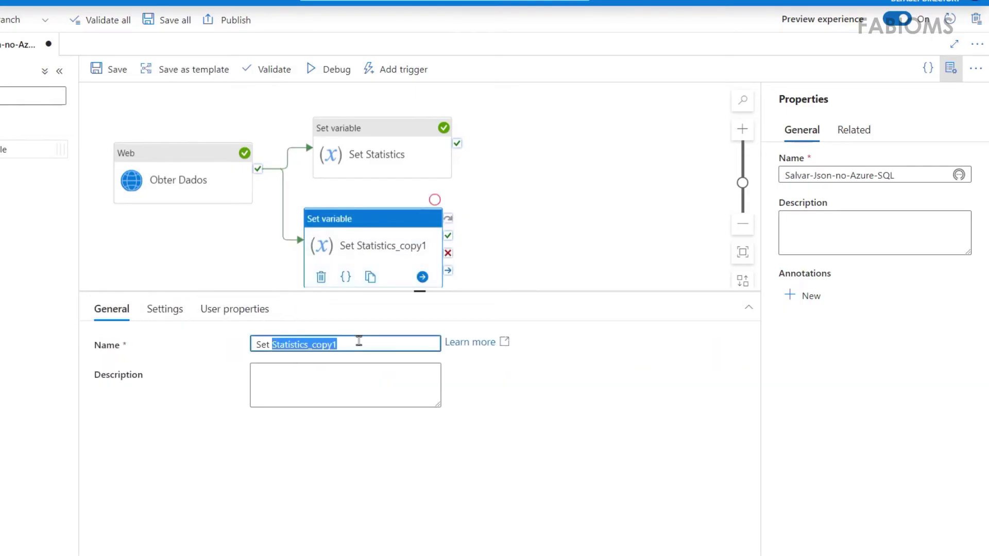
type("Snippet")
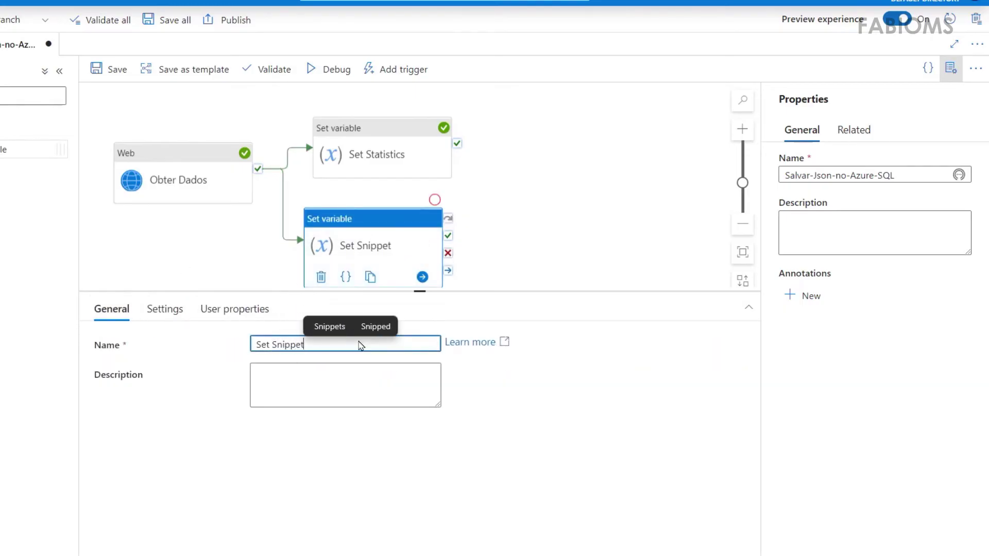
- Make Set Snippet fill the snippet variable with the value @{activity('Obter Dados').output.items[0].snippet}
left_click(164, 309)
left_click(341, 372)
left_click(342, 415)
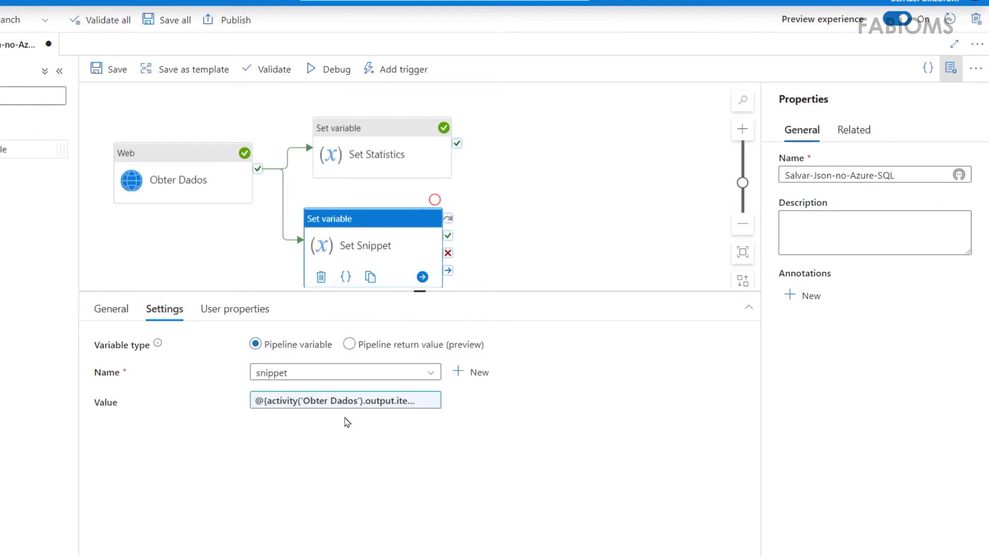
left_click(344, 402)
double_click(810, 69)
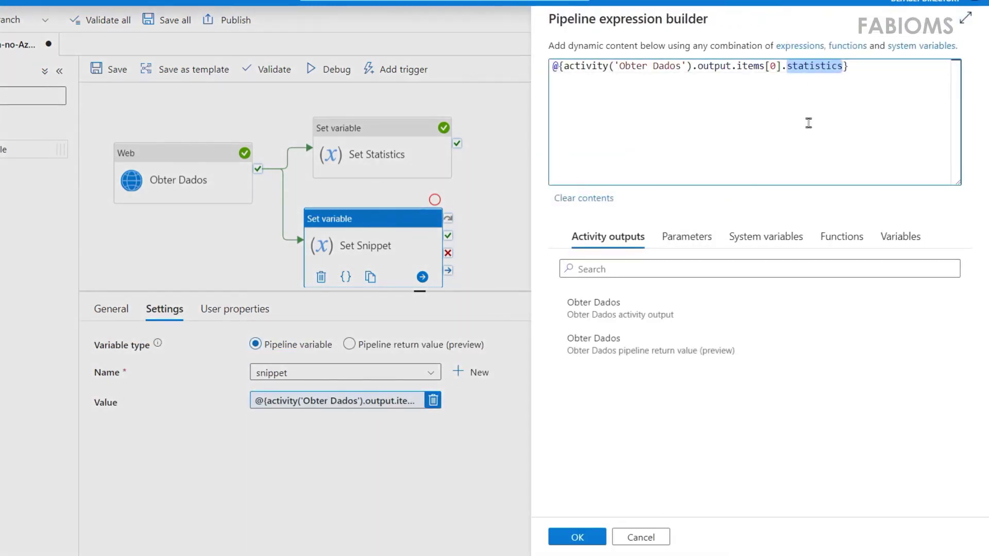
type("snipper")
key("BackSpace")
type("t")
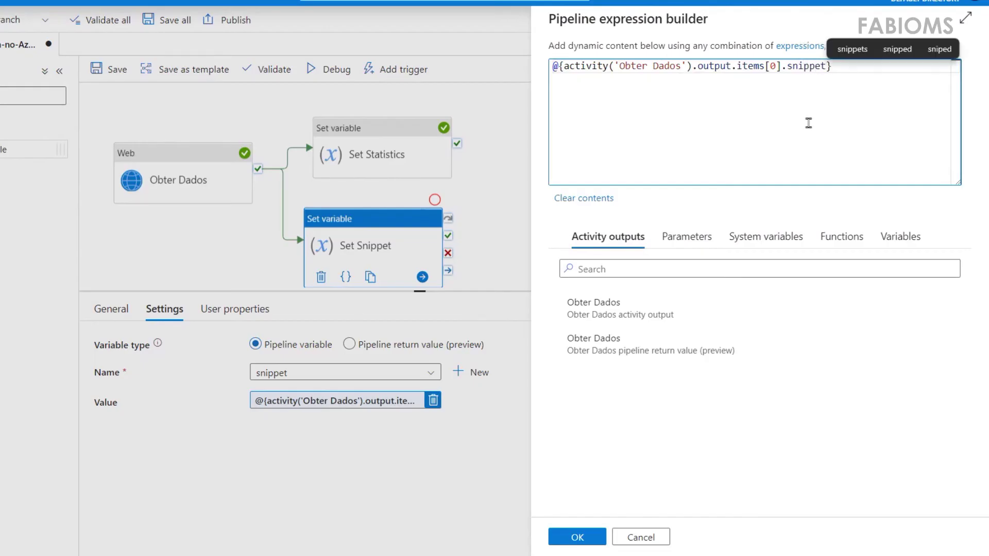
left_click(577, 538)
- Save all changes and shift the Set Snippet activity slightly to align it under Set Statistics
left_click(169, 27)
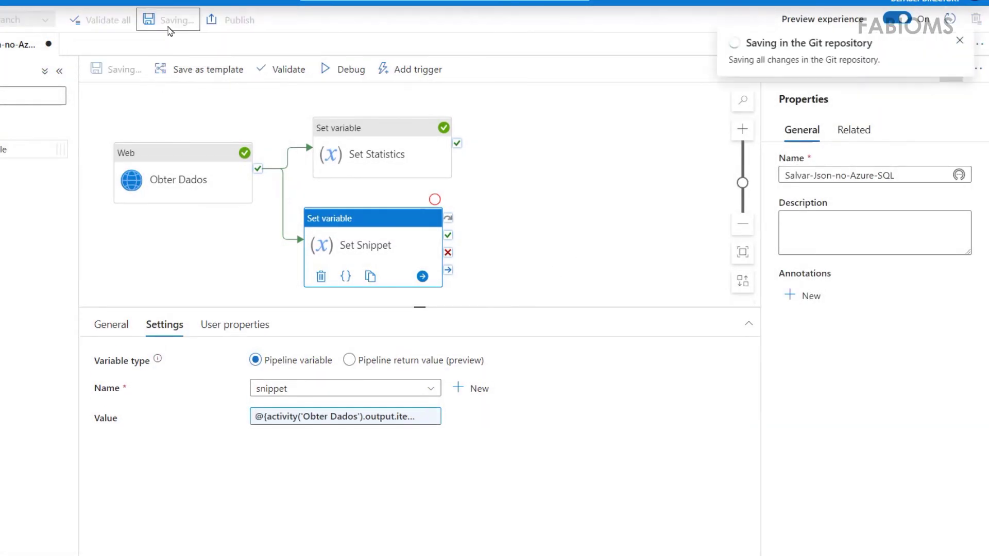
mouse_move(357, 221)
left_mouse_down()
mouse_move(380, 227)
mouse_move(363, 228)
left_mouse_up()
left_click(592, 210)
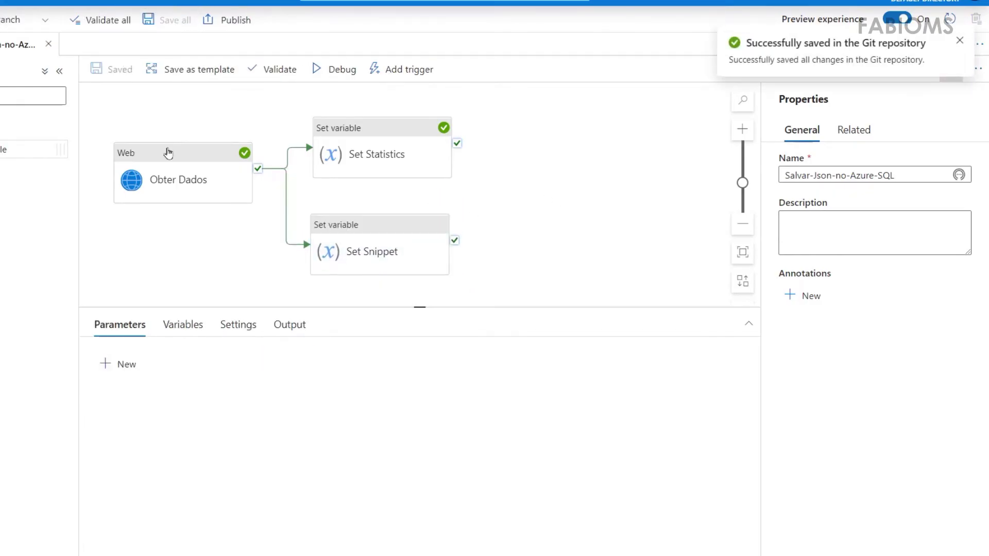
- Add a Script activity beside the variable activities and connect the success outputs of Set Statistics and Set Snippet to it
left_click(31, 96)
type("scri")
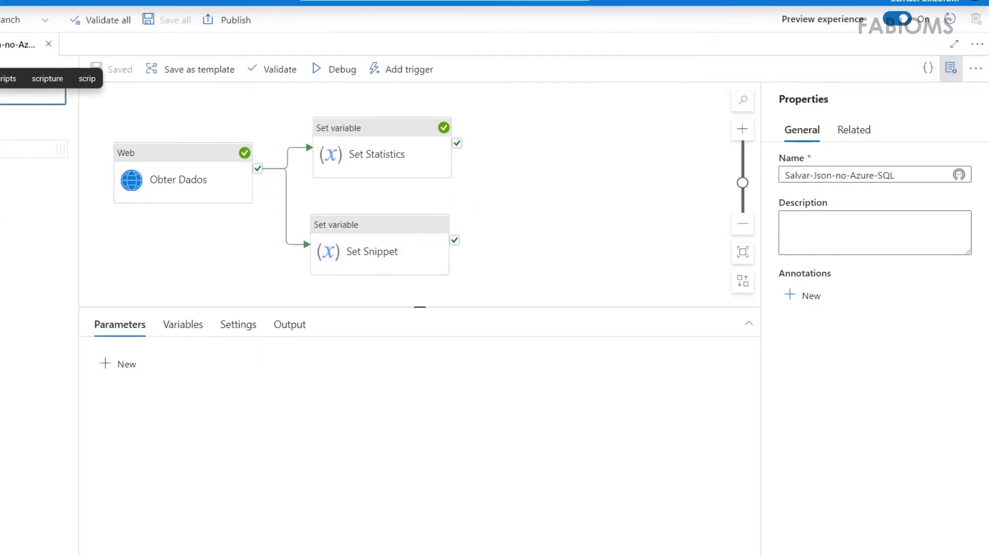
left_click_drag(31, 150, 515, 196)
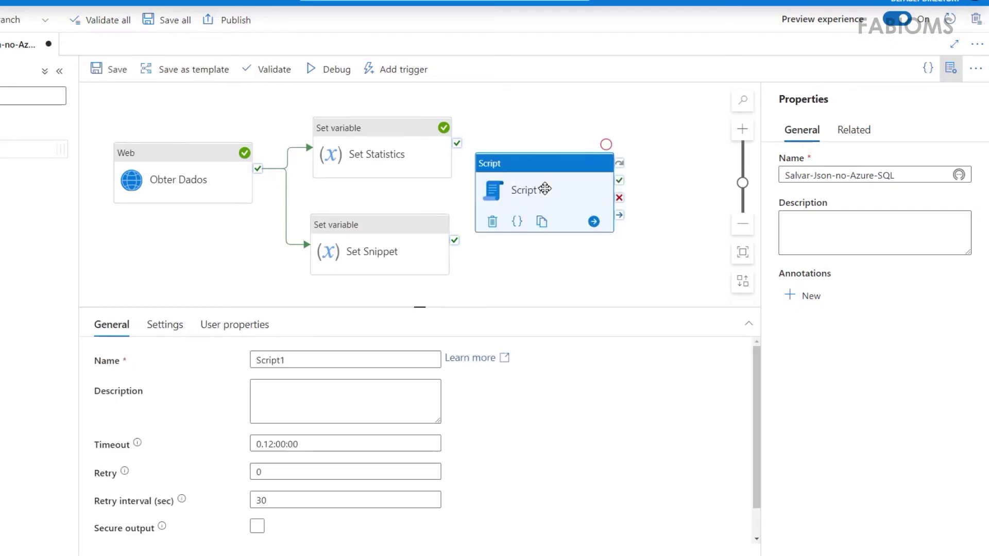
left_click_drag(457, 143, 535, 194)
left_click(453, 256)
left_click_drag(455, 240, 515, 196)
- Rename the Script activity Salvar JSON and move it slightly farther from the variable activities
left_click(541, 198)
double_click(265, 360)
type("Salvar JSON")
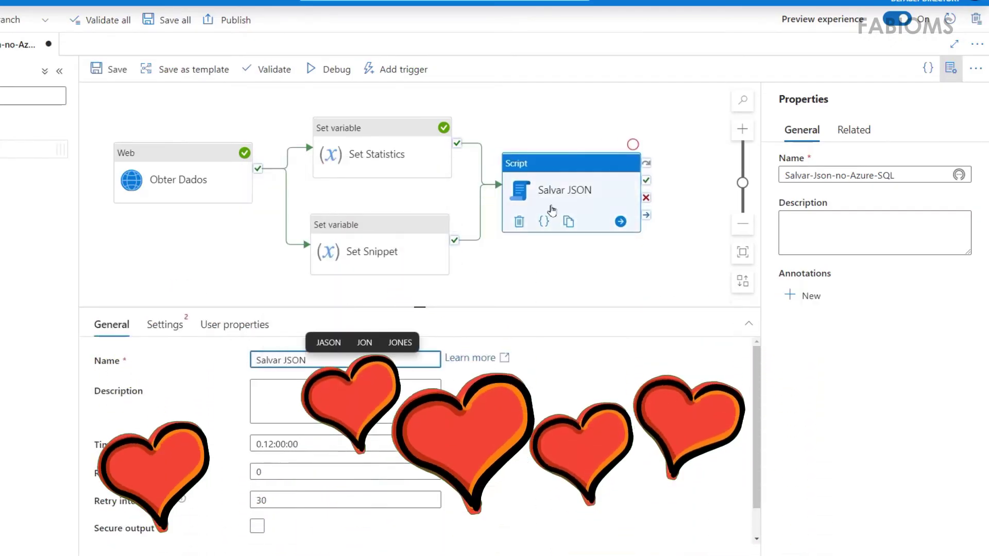
left_click_drag(571, 193, 587, 190)
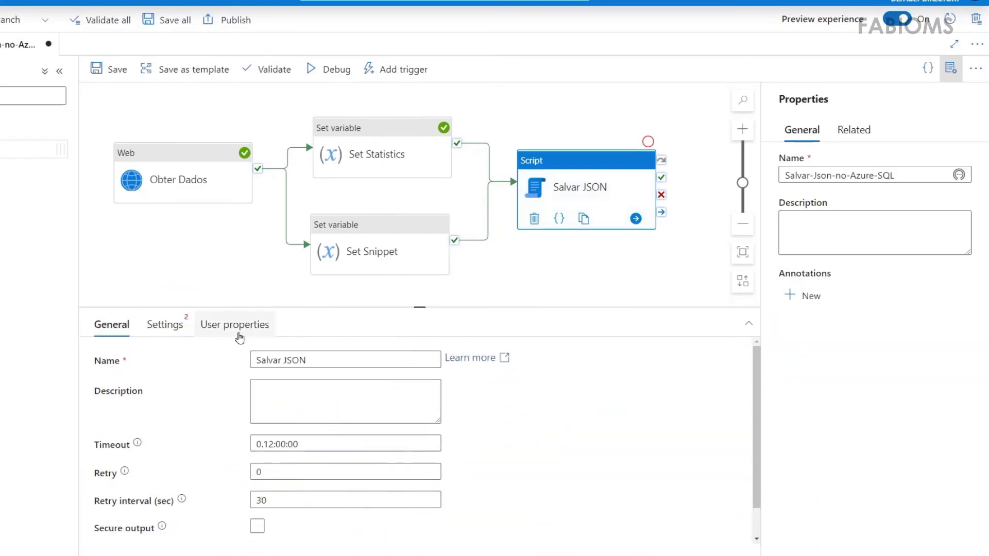
- Set the linked service of Salvar JSON to AzureSqlDatabase and save the pipeline
left_click(170, 327)
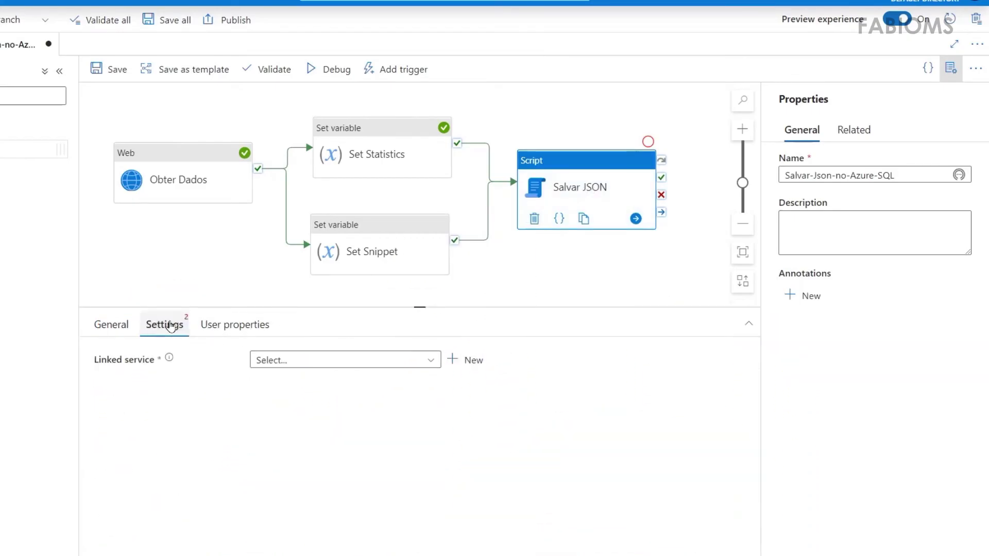
left_click(434, 367)
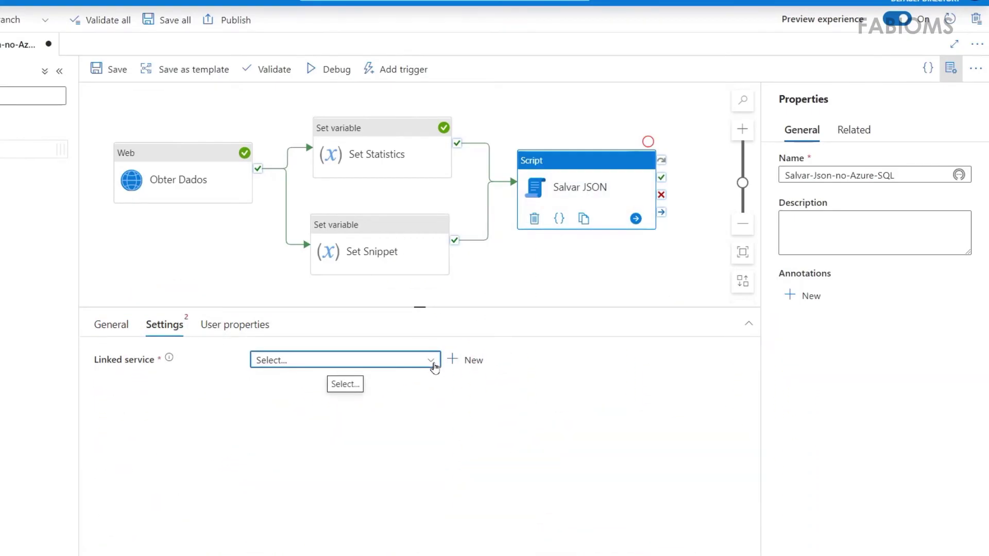
left_click(434, 367)
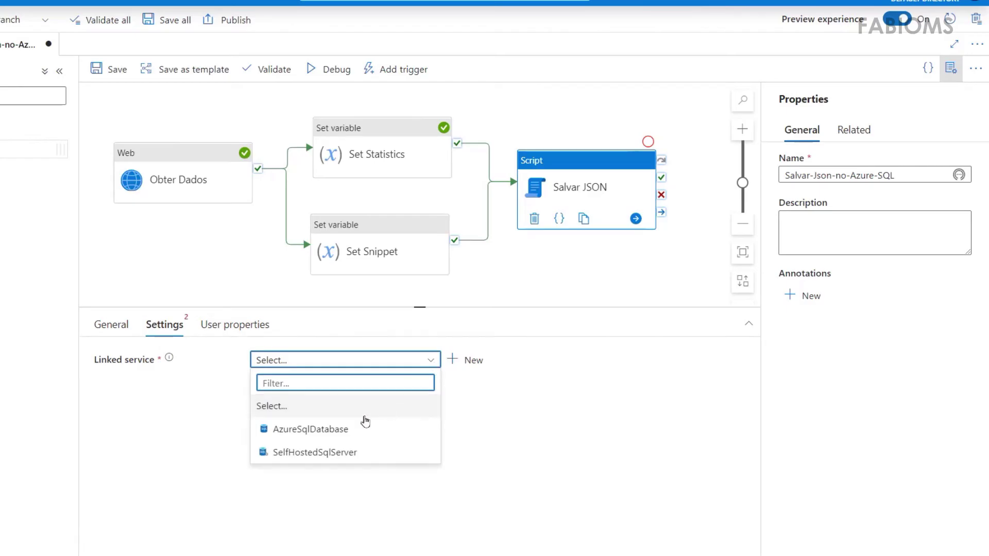
left_click(343, 431)
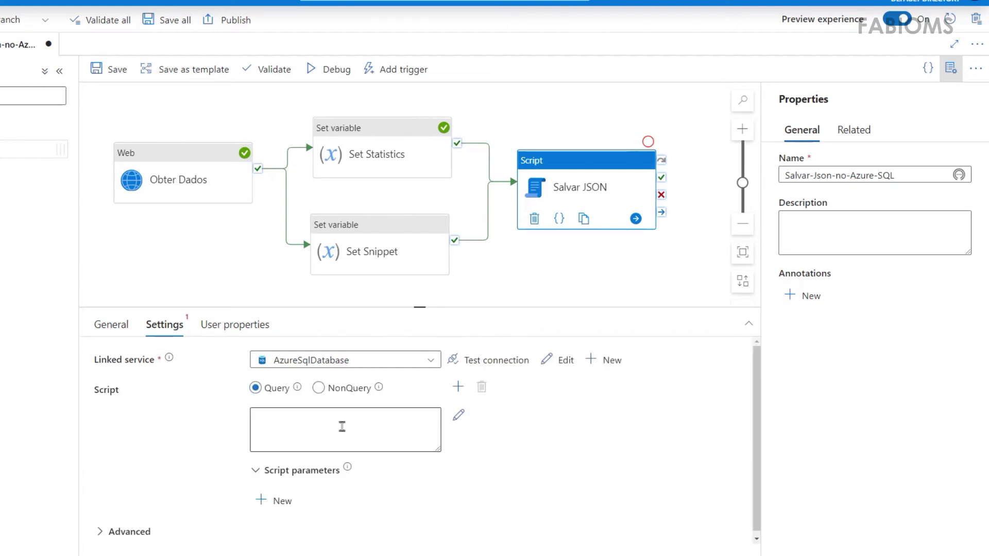
left_click(342, 427)
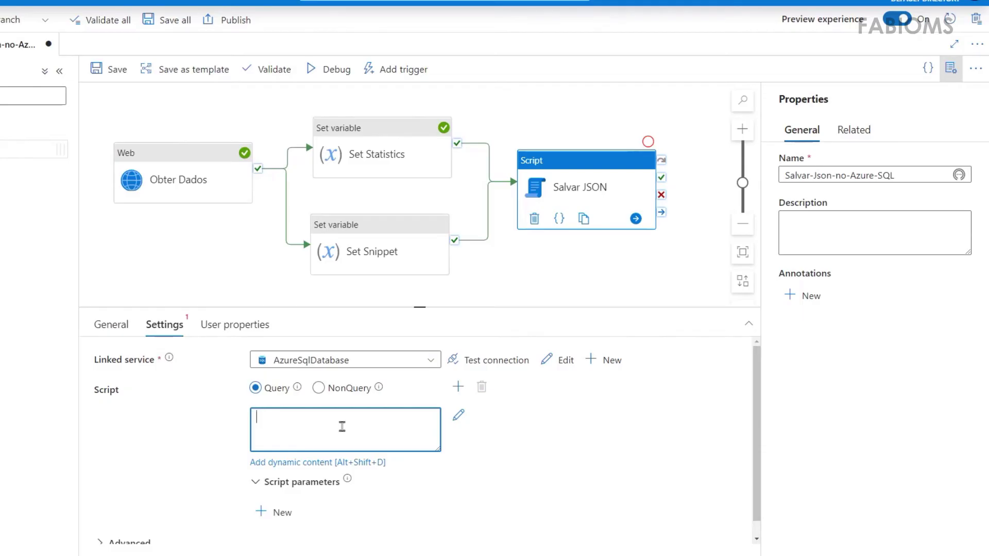
left_click(109, 69)
left_click(960, 42)
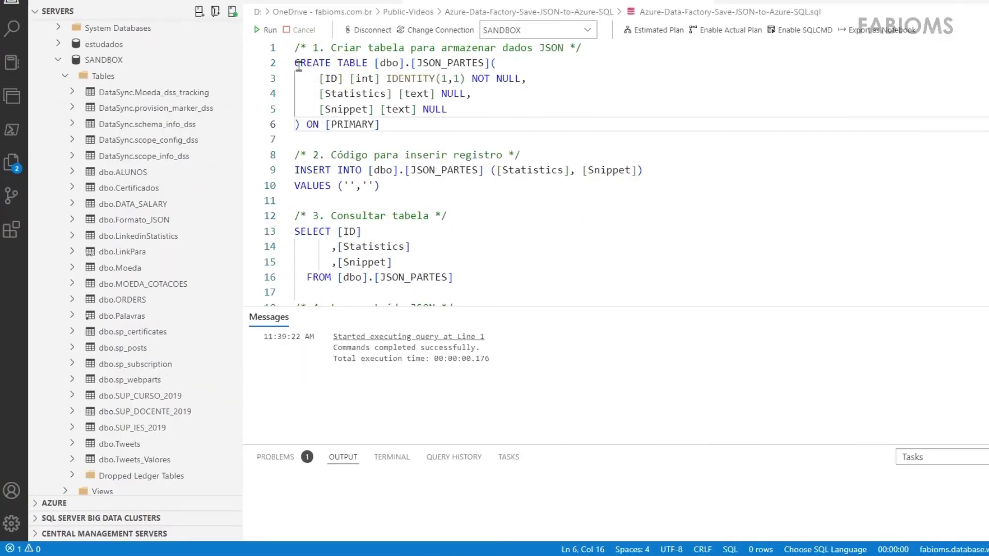
- Switch to Azure Data Studio and highlight the CREATE TABLE [dbo].[JSON_PARTES] line in the SQL script
left_click_drag(295, 65, 491, 63)
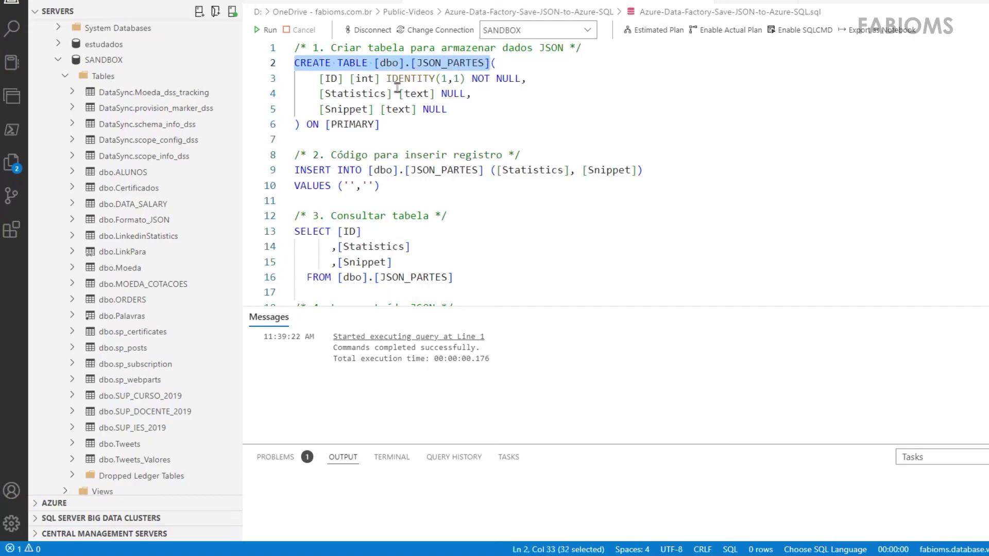